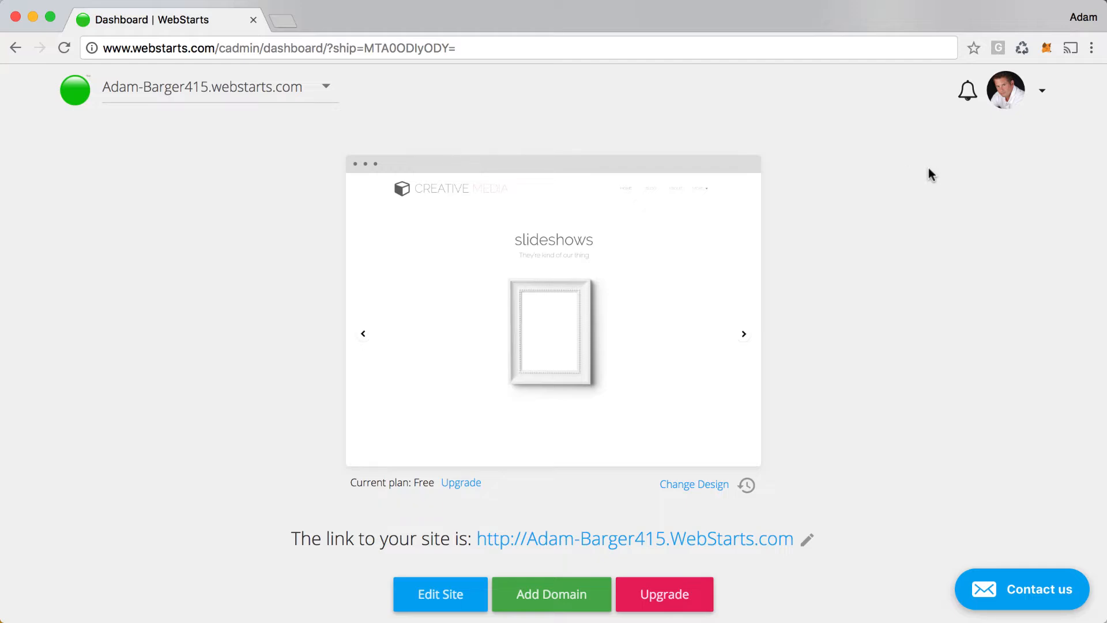
Open the site for editing and narrow the slideshows text box slightly to meet the page's right guide.
{"action": "mouse_move", "coordinate": [462, 395]}
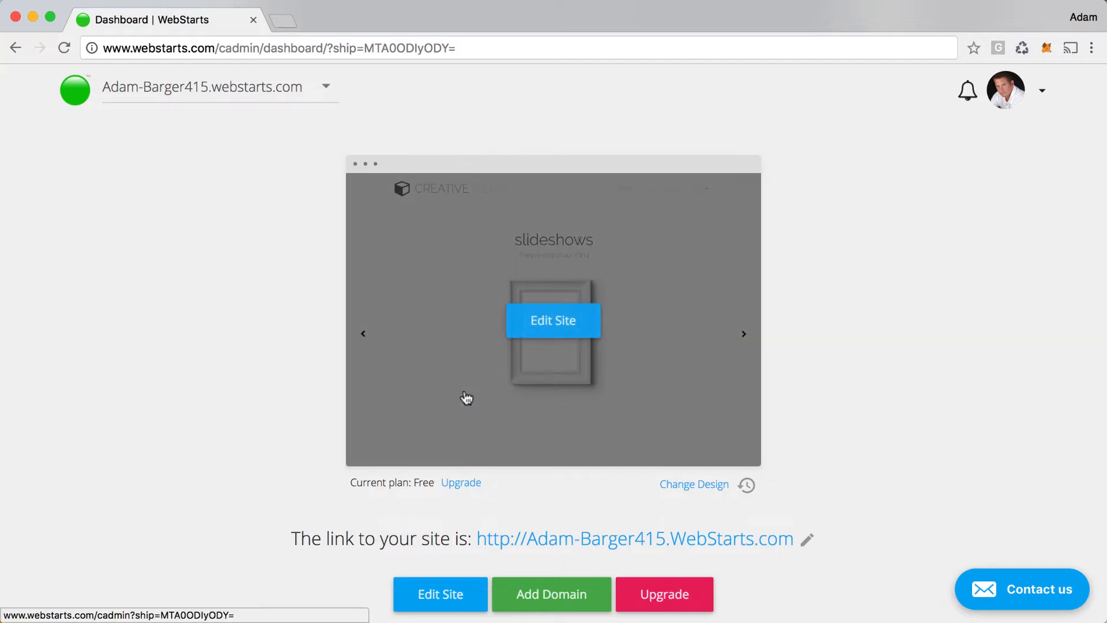
{"action": "left_click", "coordinate": [563, 336]}
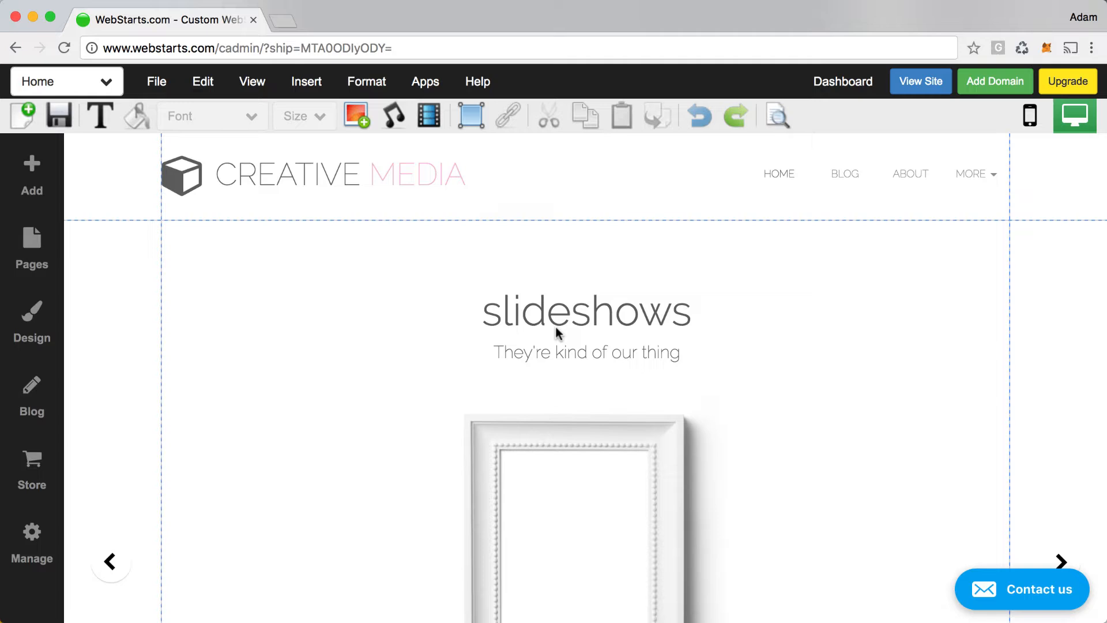
{"action": "left_click", "coordinate": [618, 328]}
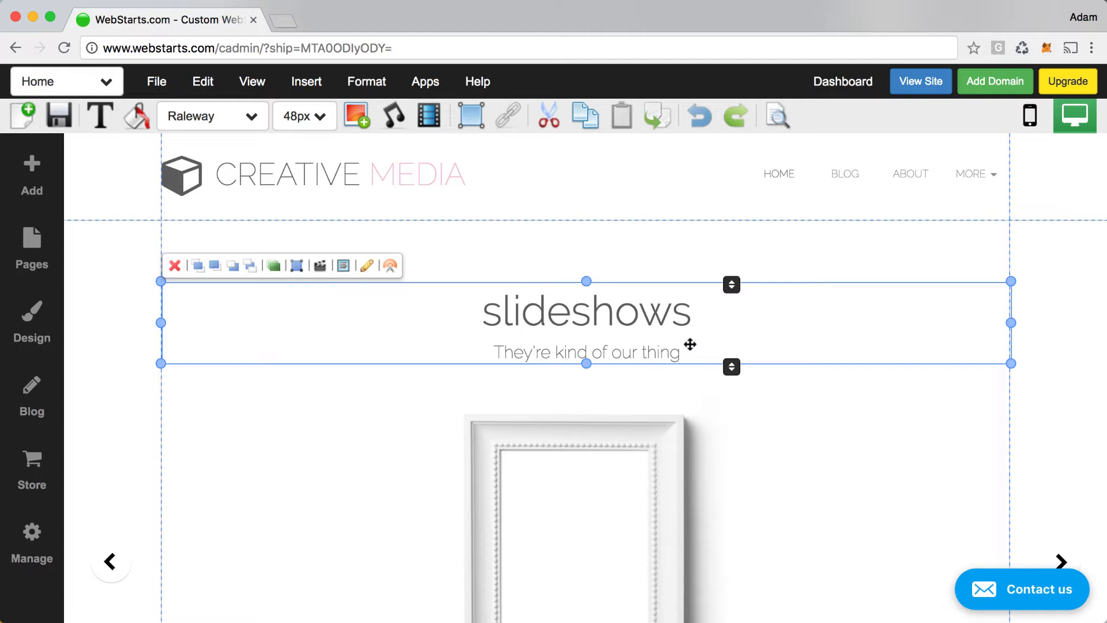
{"action": "left_click_drag", "start_coordinate": [1015, 322], "coordinate": [1010, 321]}
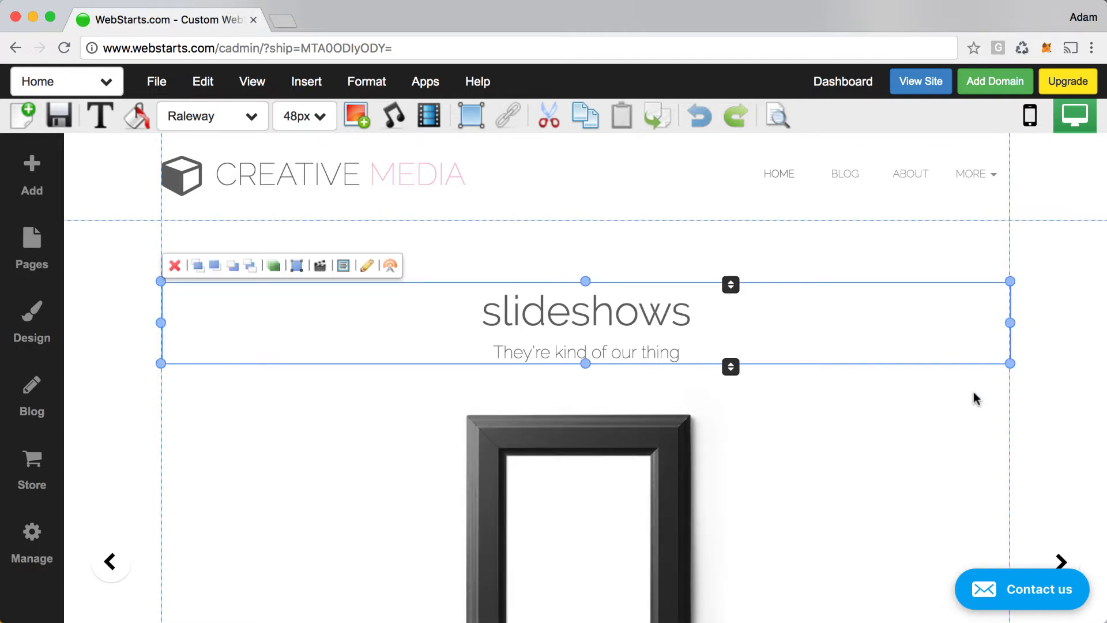
Open the site's default Heading L text style for editing.
{"action": "left_click", "coordinate": [47, 341]}
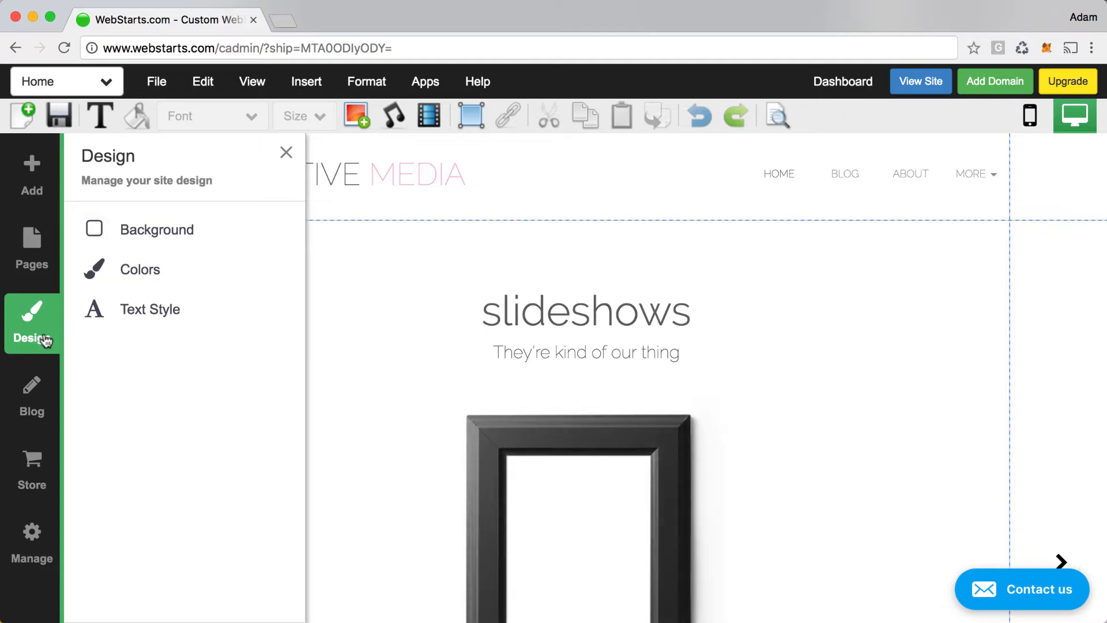
{"action": "left_click", "coordinate": [132, 312]}
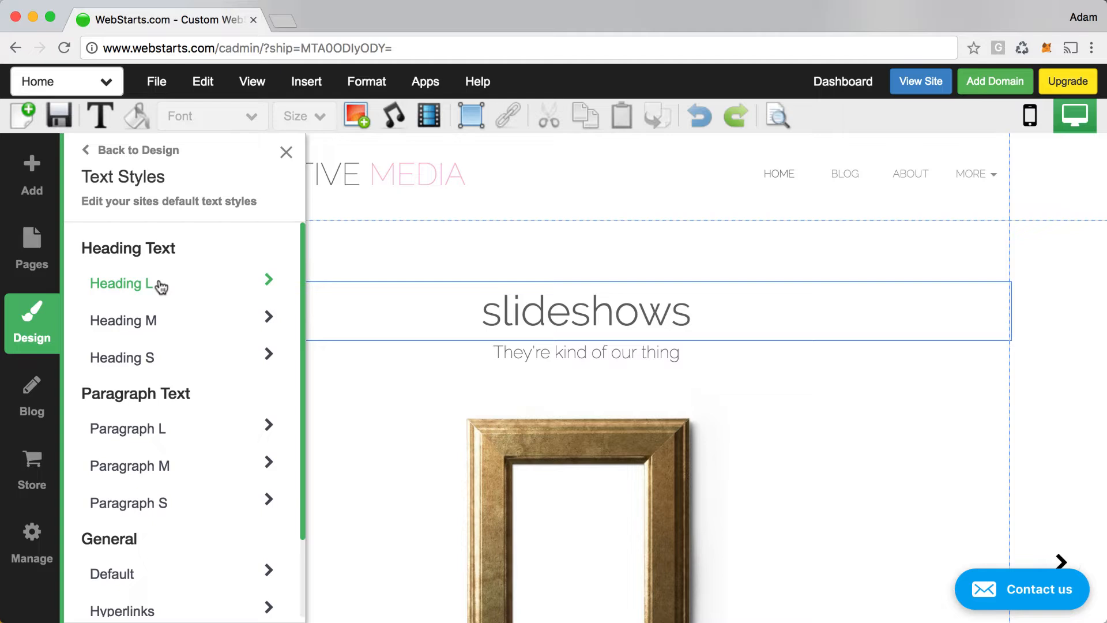
{"action": "left_click", "coordinate": [121, 283]}
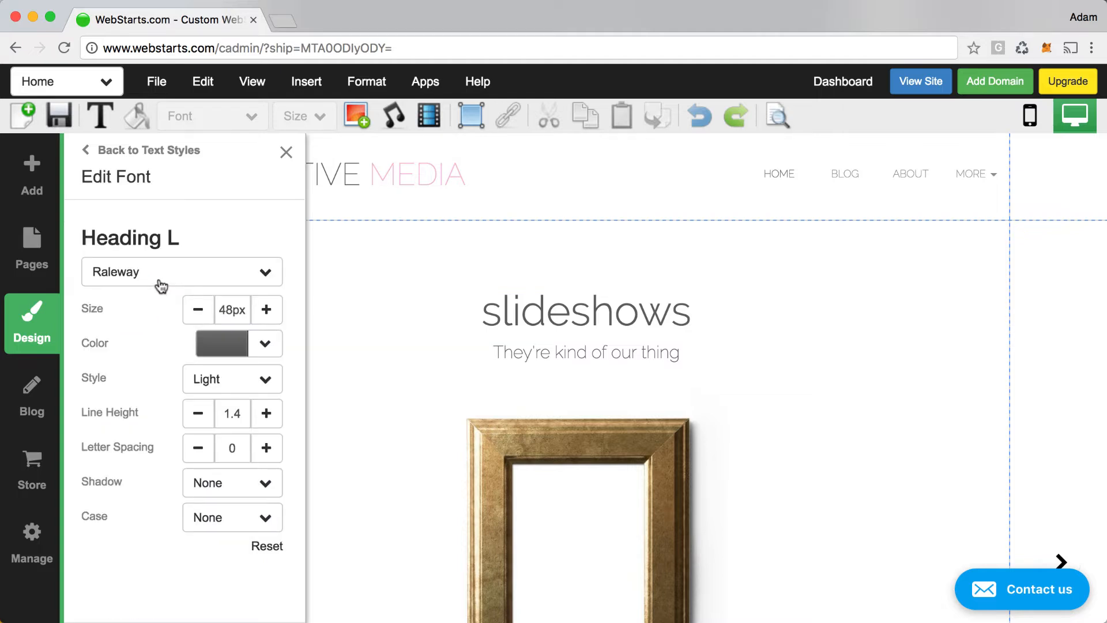
Set the Heading L font to La Belle Aurore.
{"action": "left_click", "coordinate": [161, 285]}
{"action": "scroll", "coordinate": [152, 410], "scroll_direction": "up", "scroll_amount": 1}
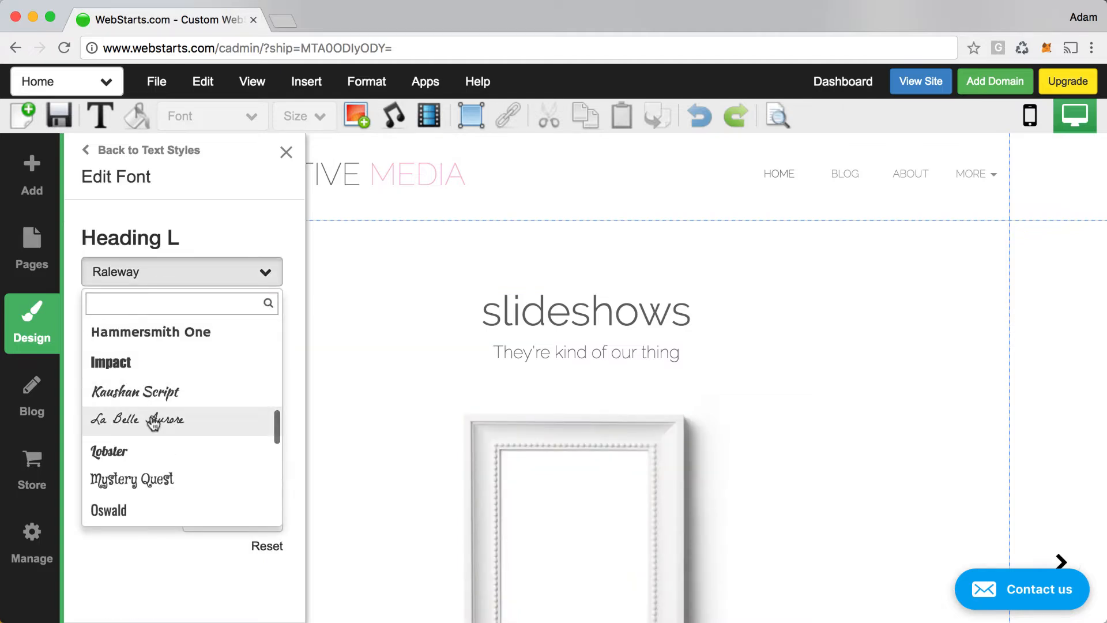
{"action": "left_click", "coordinate": [152, 420]}
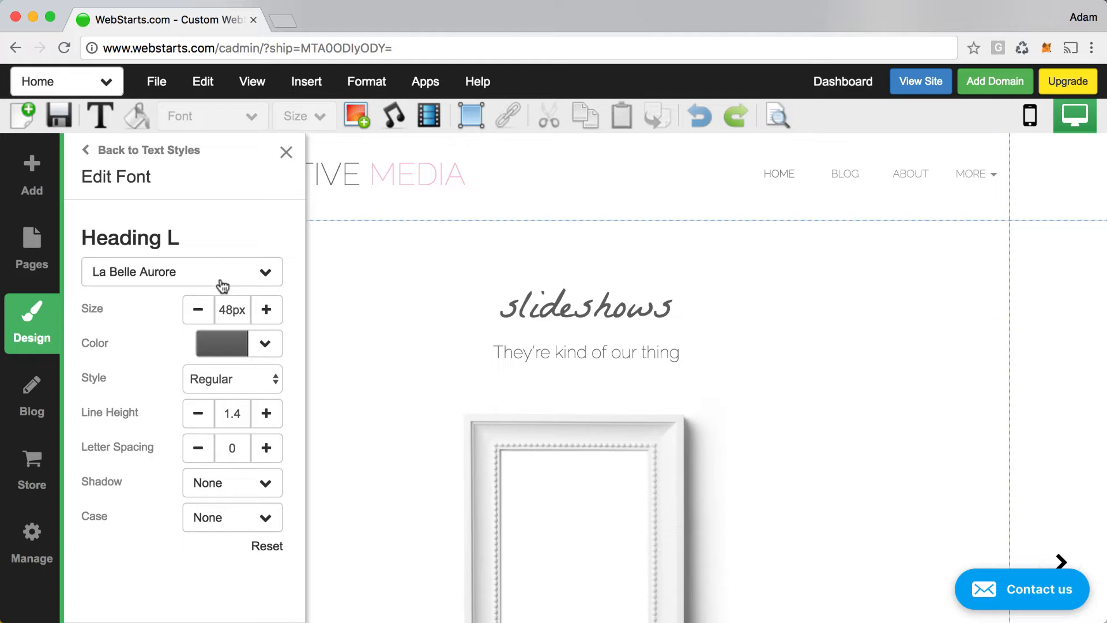
Set the Heading L text size to 40px.
{"action": "left_click", "coordinate": [201, 313]}
{"action": "left_click", "coordinate": [203, 313]}
{"action": "left_click", "coordinate": [203, 313]}
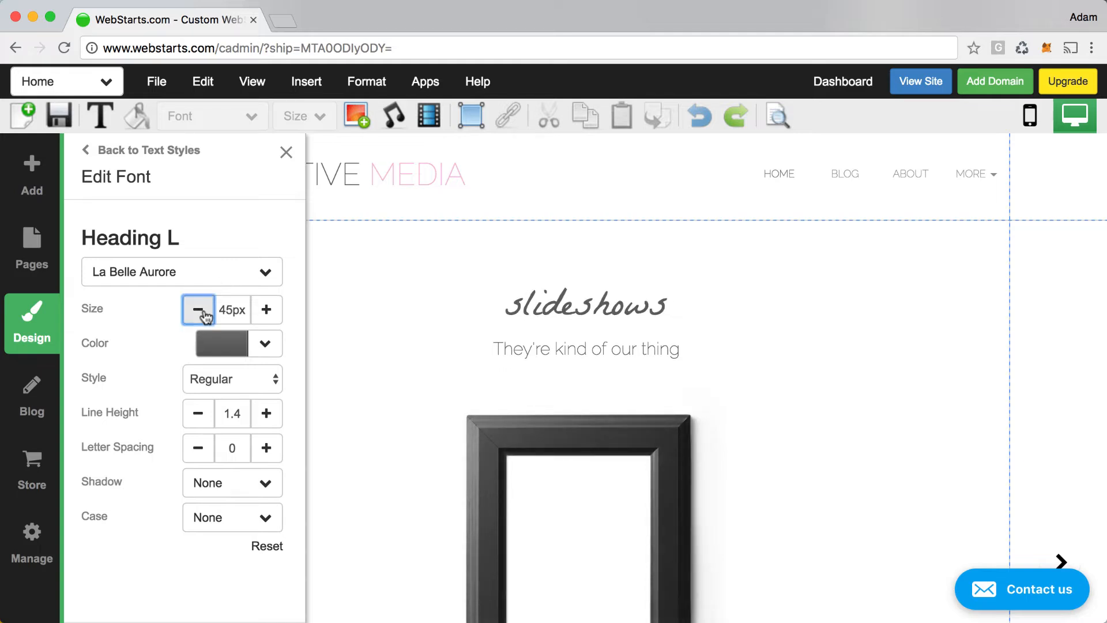
{"action": "left_click", "coordinate": [203, 313]}
{"action": "left_click", "coordinate": [203, 313]}
{"action": "left_click", "coordinate": [203, 313]}
{"action": "left_click", "coordinate": [203, 313]}
{"action": "left_click", "coordinate": [203, 313]}
{"action": "left_click", "coordinate": [203, 313]}
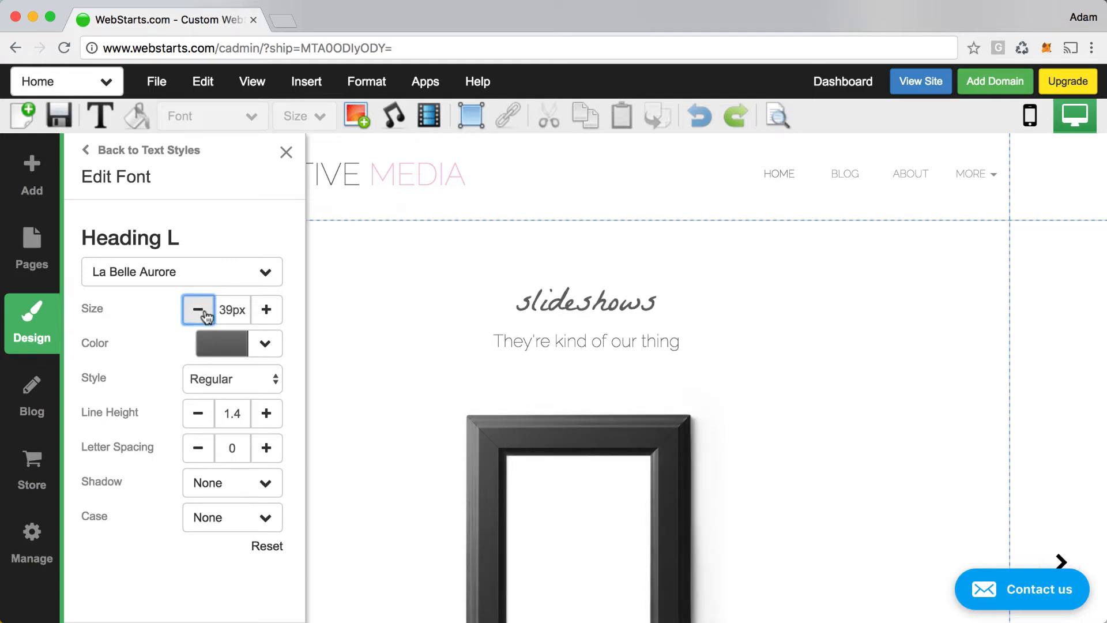
{"action": "left_click", "coordinate": [274, 314]}
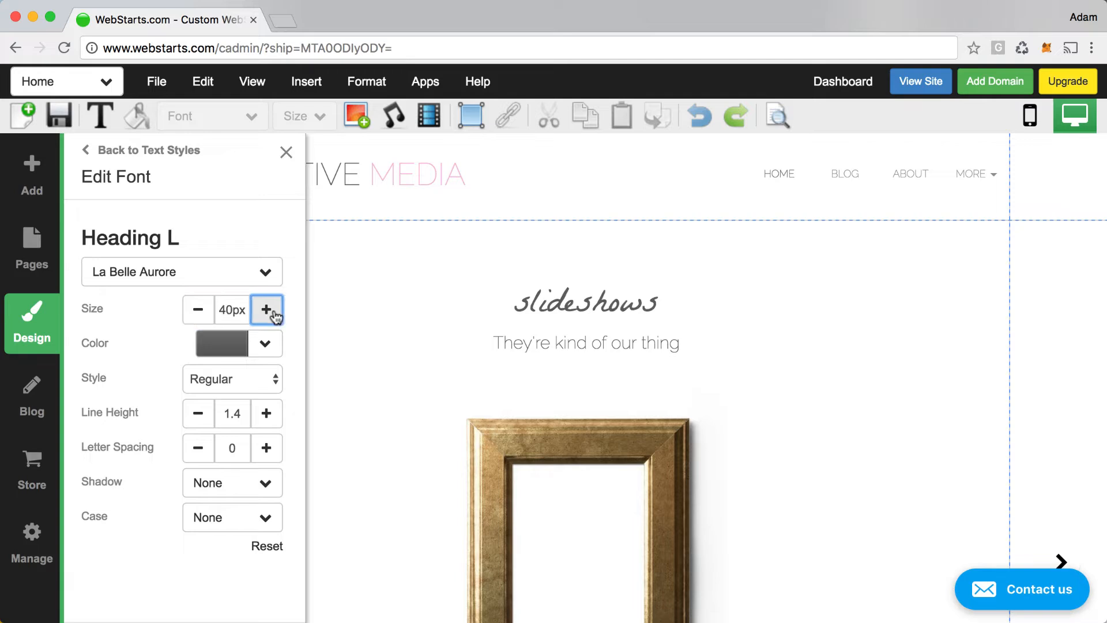
Color the Heading L text with the medium pink site color and set its style to Bold.
{"action": "left_click", "coordinate": [263, 343]}
{"action": "left_click", "coordinate": [180, 395]}
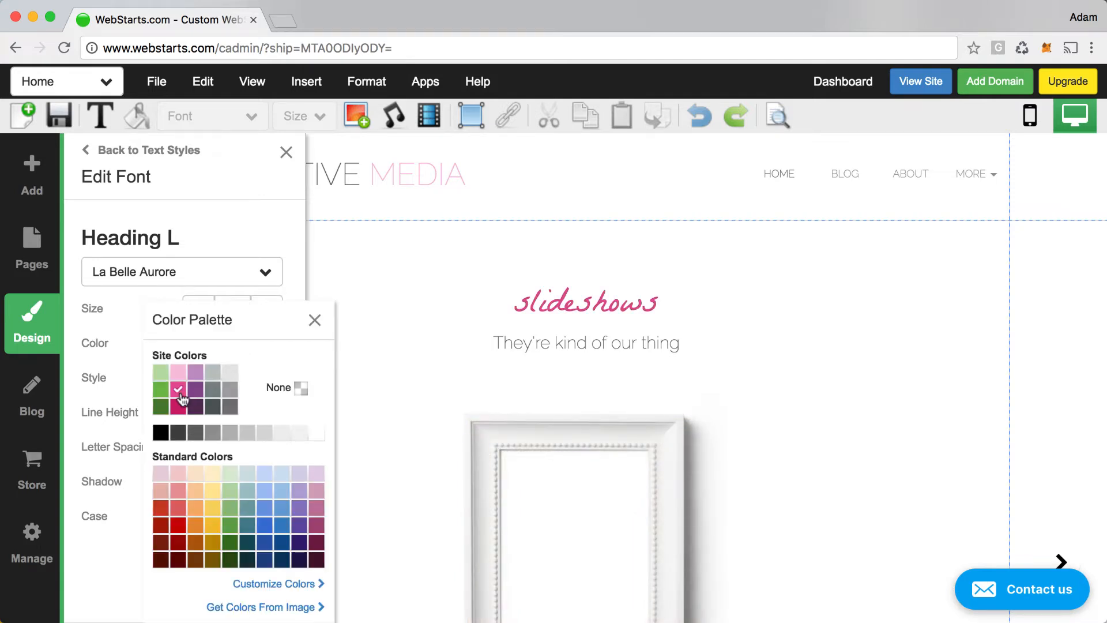
{"action": "left_click", "coordinate": [314, 321]}
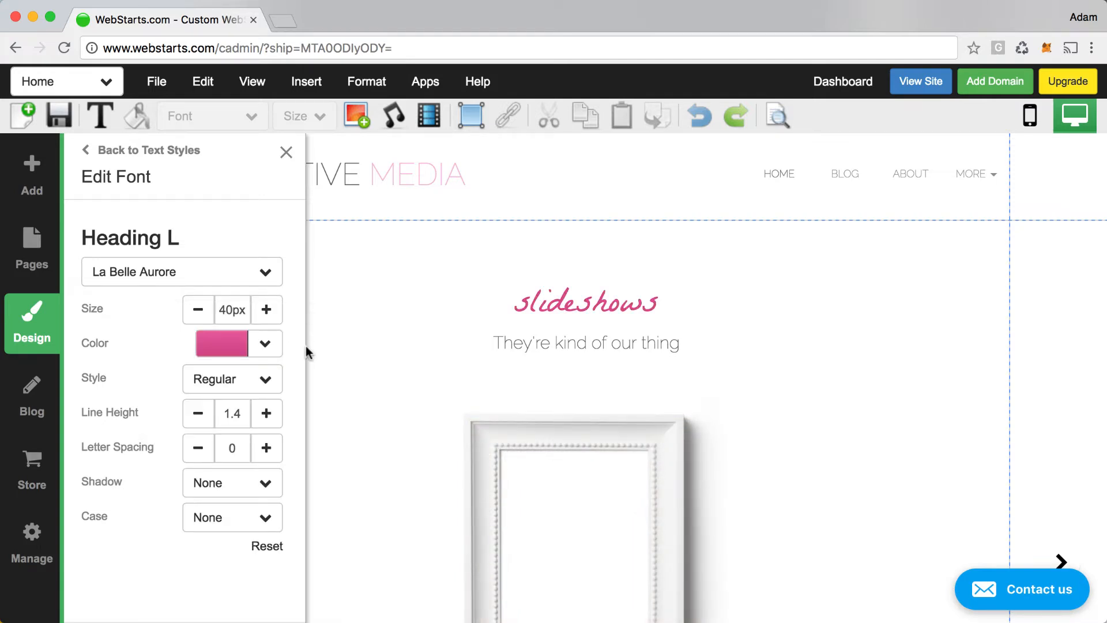
{"action": "left_click", "coordinate": [269, 384]}
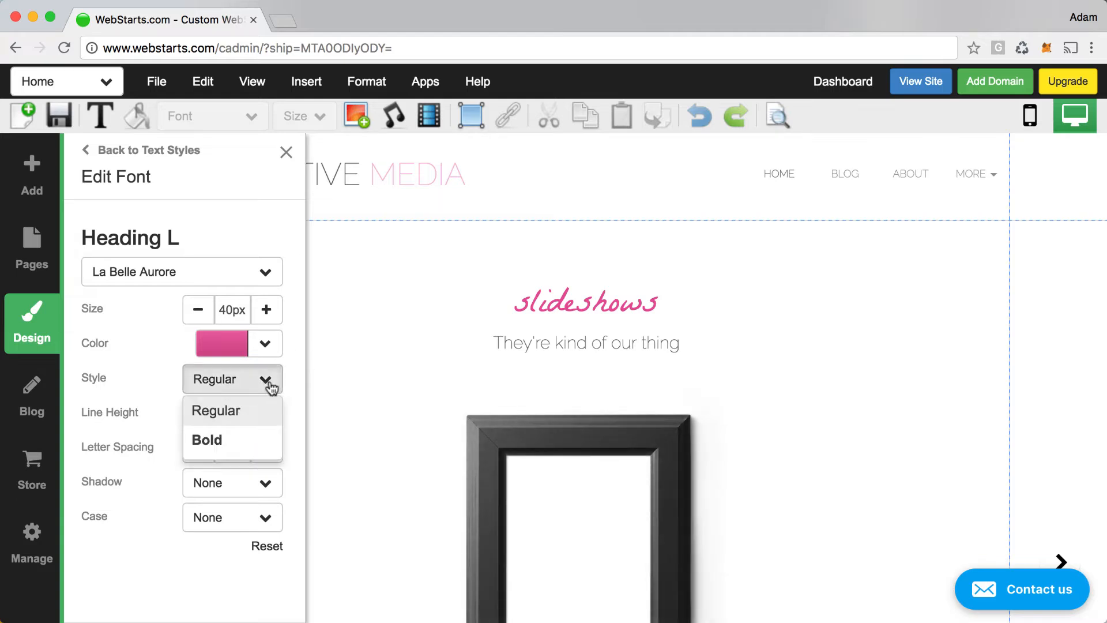
{"action": "left_click", "coordinate": [257, 438]}
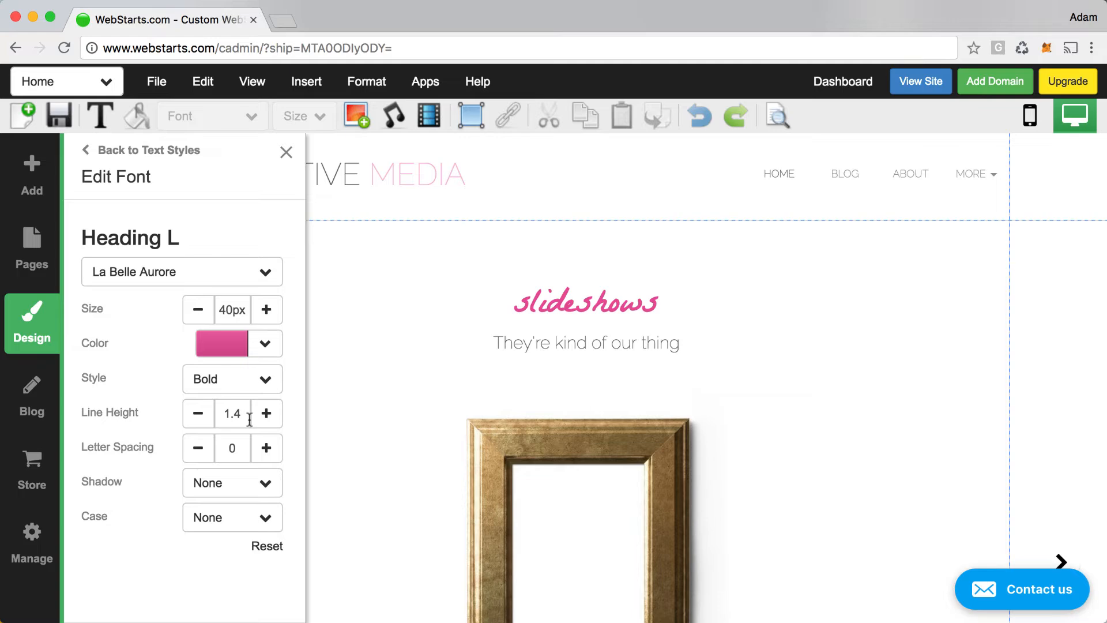
Set the Heading L font to Raleway and look through its style options, keeping Bold.
{"action": "left_click", "coordinate": [259, 276]}
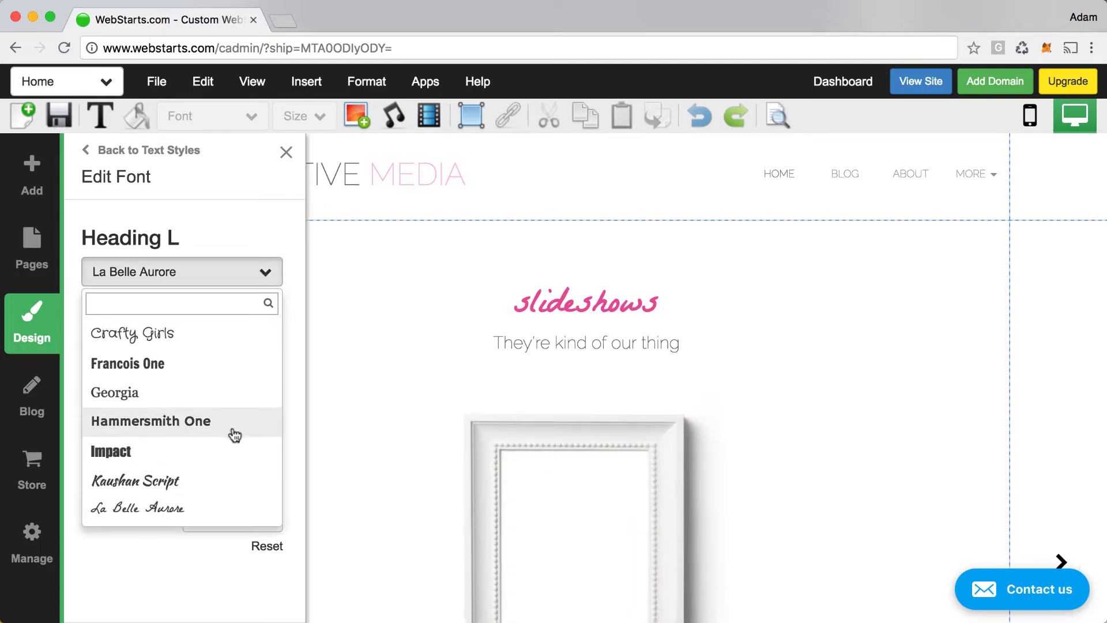
{"action": "scroll", "coordinate": [233, 433], "scroll_direction": "down", "scroll_amount": 2}
{"action": "scroll", "coordinate": [231, 435], "scroll_direction": "down", "scroll_amount": 3}
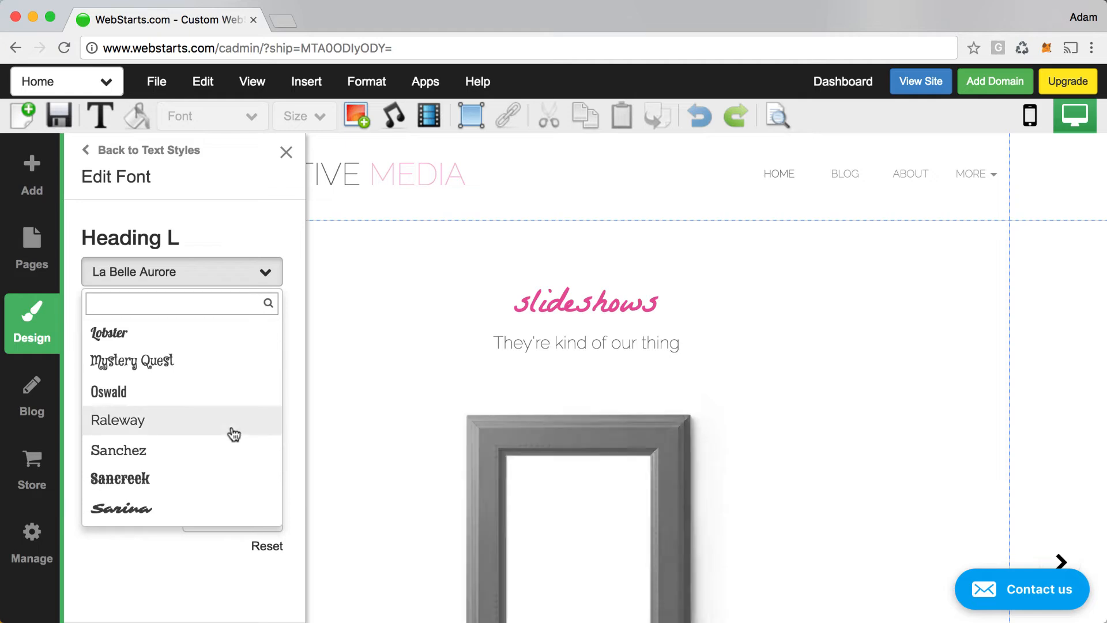
{"action": "left_click", "coordinate": [232, 430]}
{"action": "left_click", "coordinate": [232, 385]}
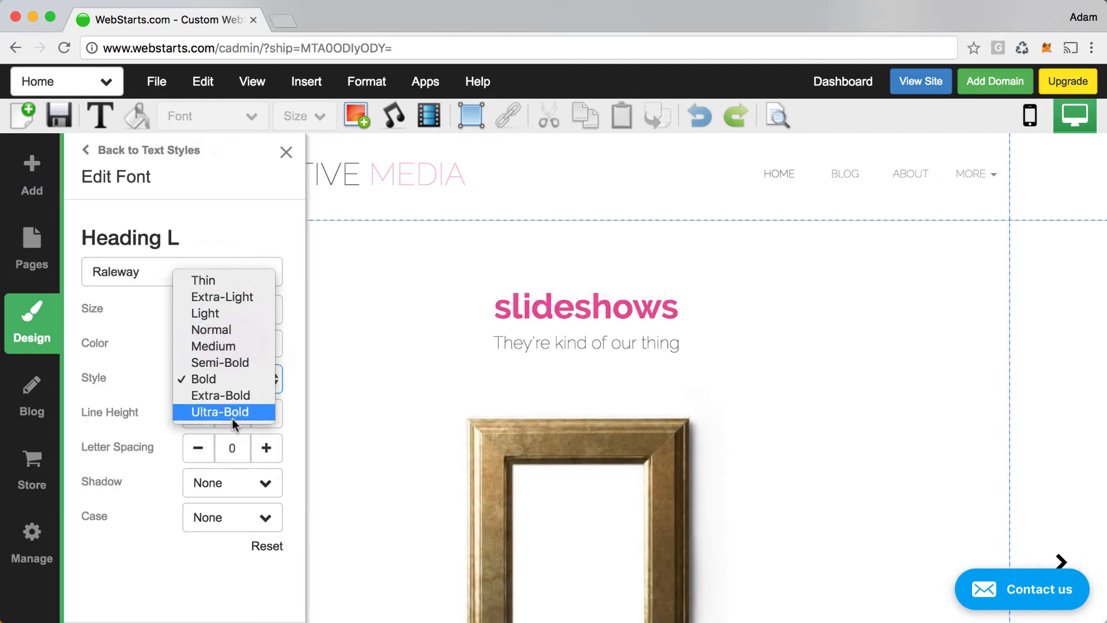
{"action": "left_click", "coordinate": [164, 376]}
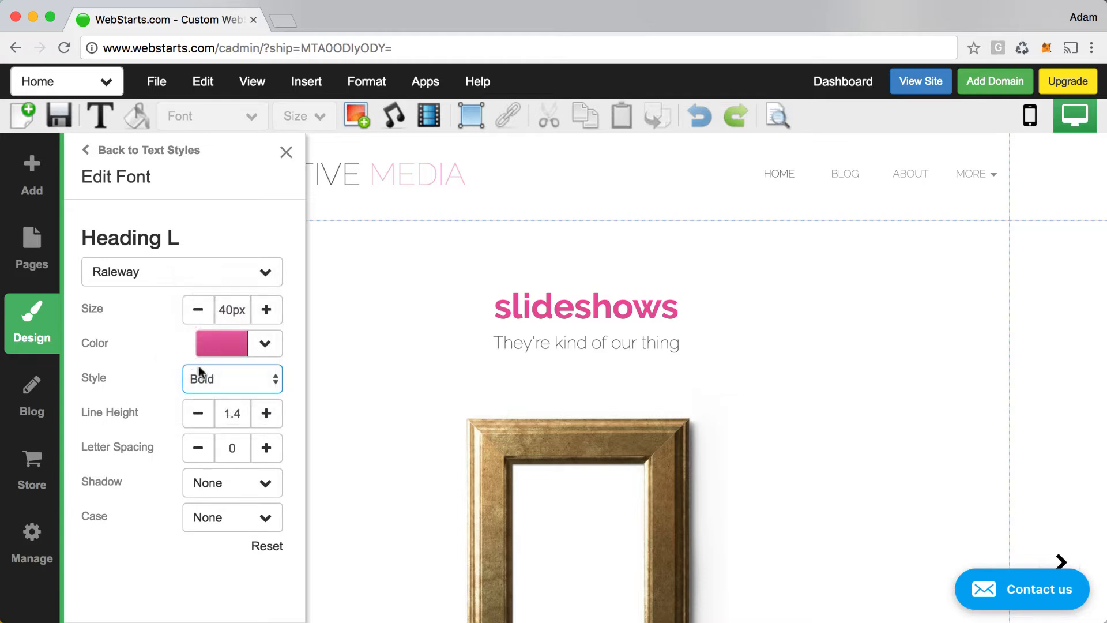
Set the Heading L font to Oswald.
{"action": "left_click", "coordinate": [194, 275]}
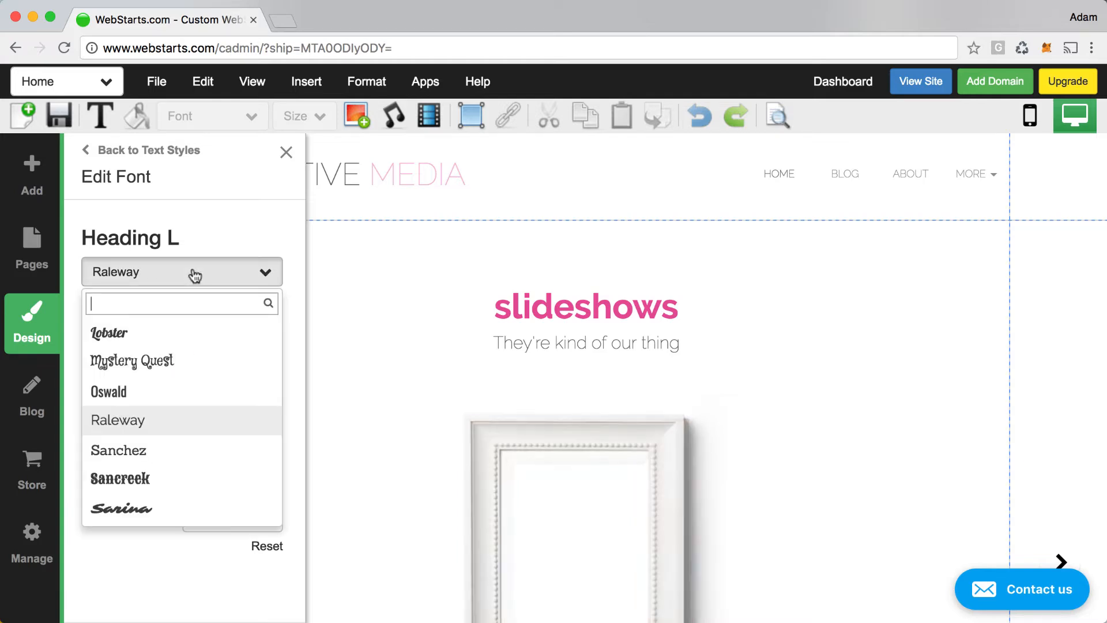
{"action": "left_click", "coordinate": [158, 392]}
Try the Light and Normal styles on Heading L, and return it to Bold.
{"action": "left_click", "coordinate": [218, 379]}
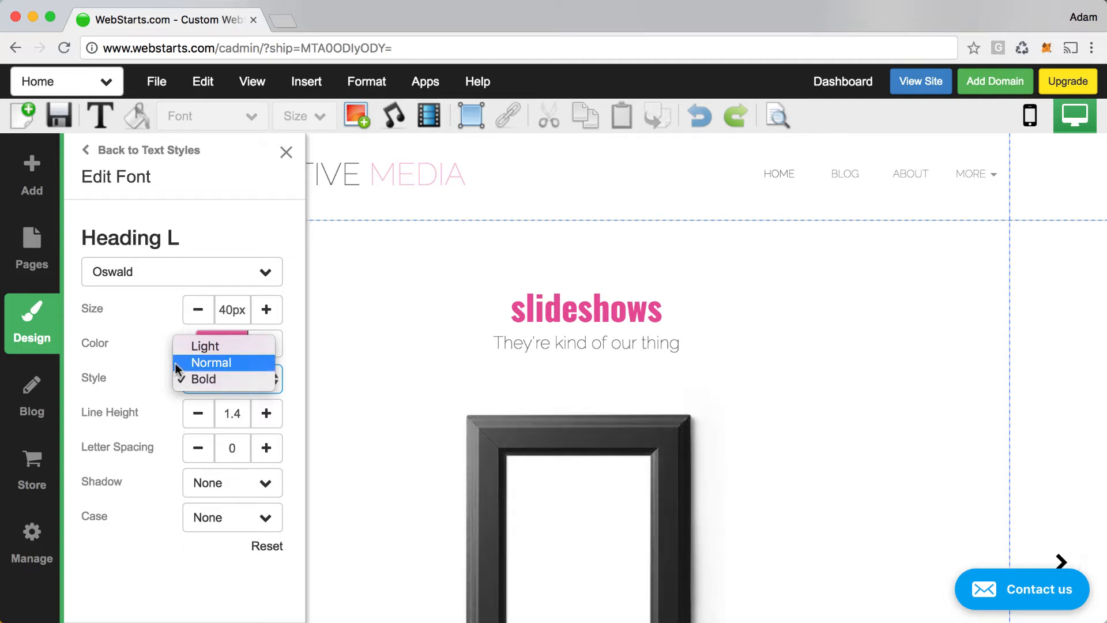
{"action": "left_click", "coordinate": [185, 348]}
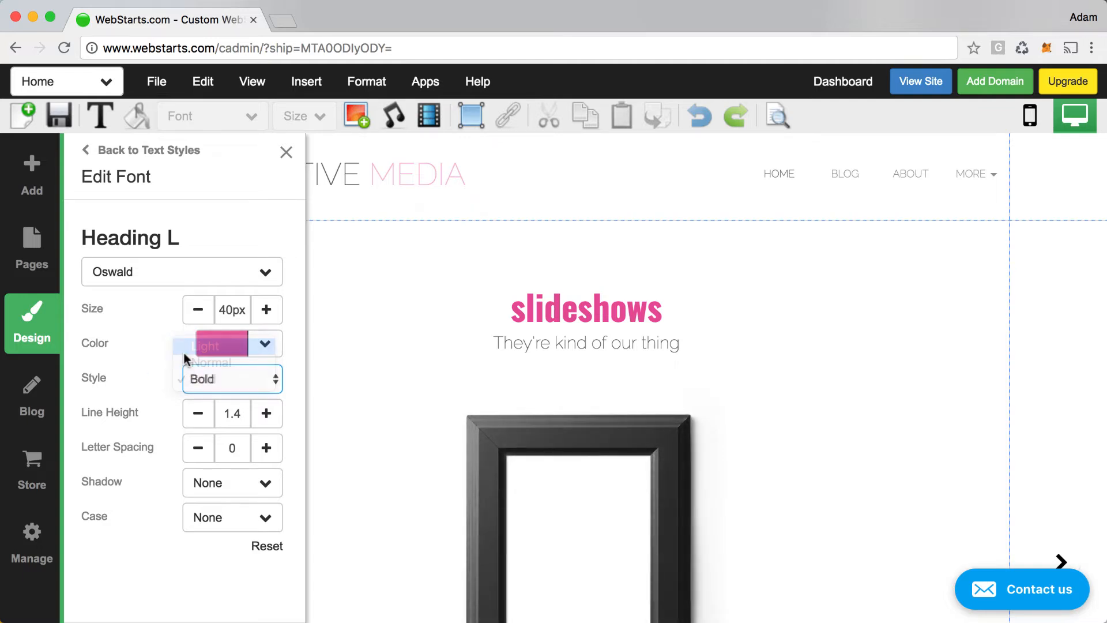
{"action": "left_click", "coordinate": [202, 378]}
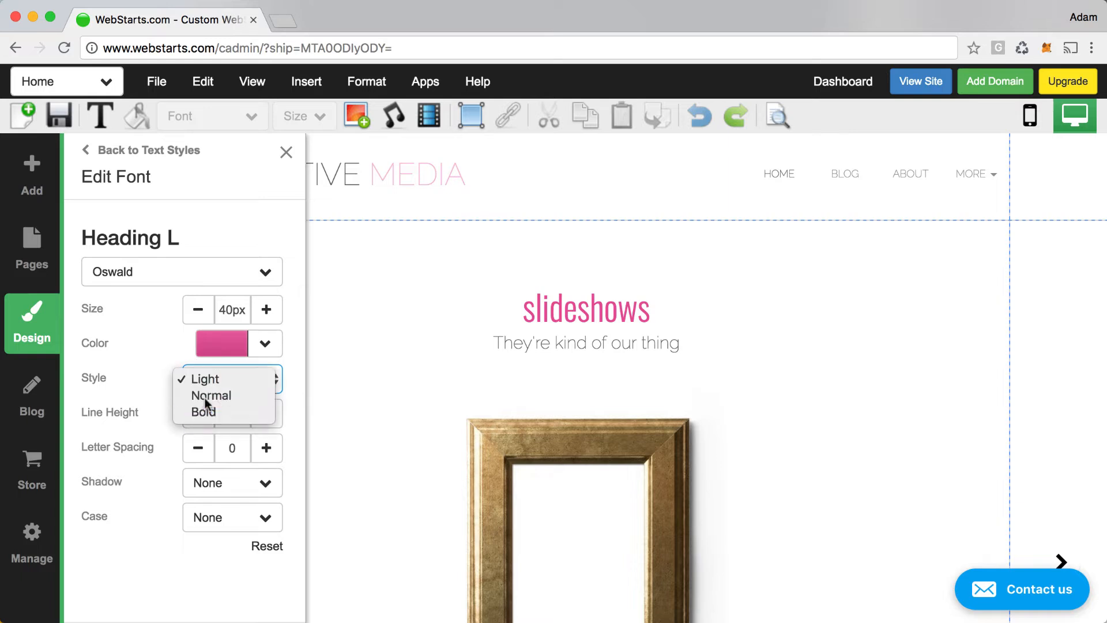
{"action": "left_click", "coordinate": [206, 396]}
{"action": "left_click", "coordinate": [216, 387]}
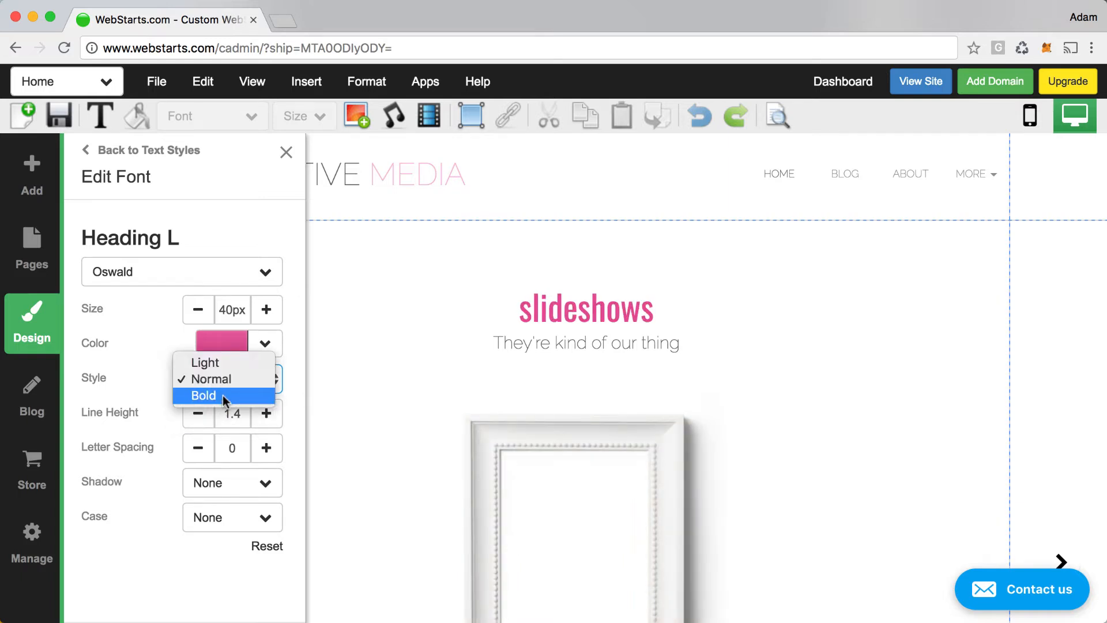
{"action": "left_click", "coordinate": [223, 397]}
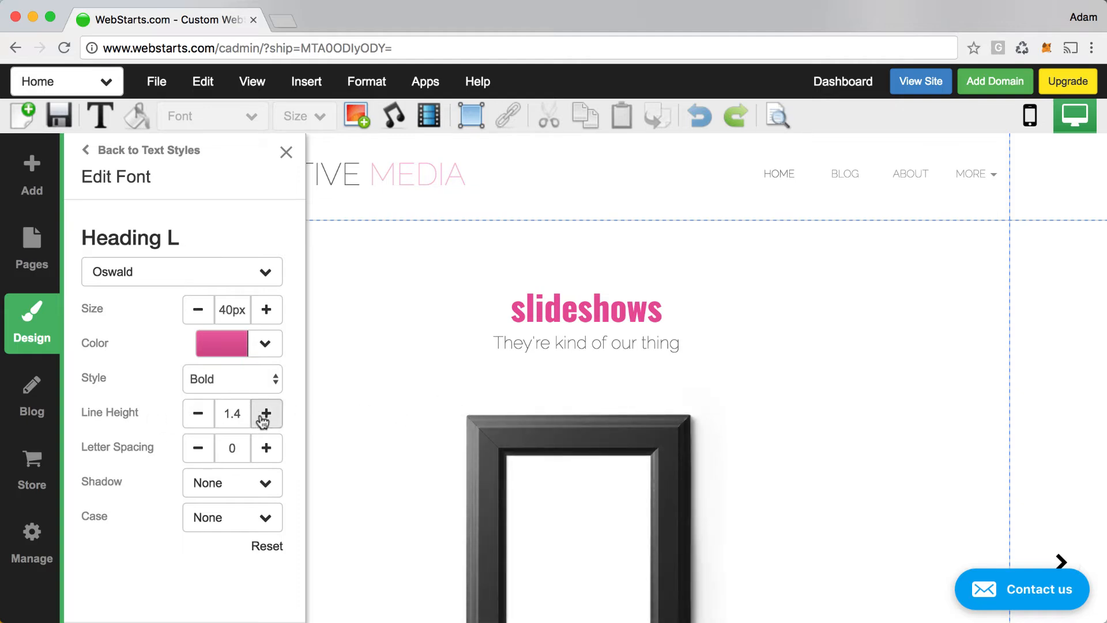
Add a second heading line reading "Create Another Line" below "slideshows" in the text box.
{"action": "left_click", "coordinate": [673, 314]}
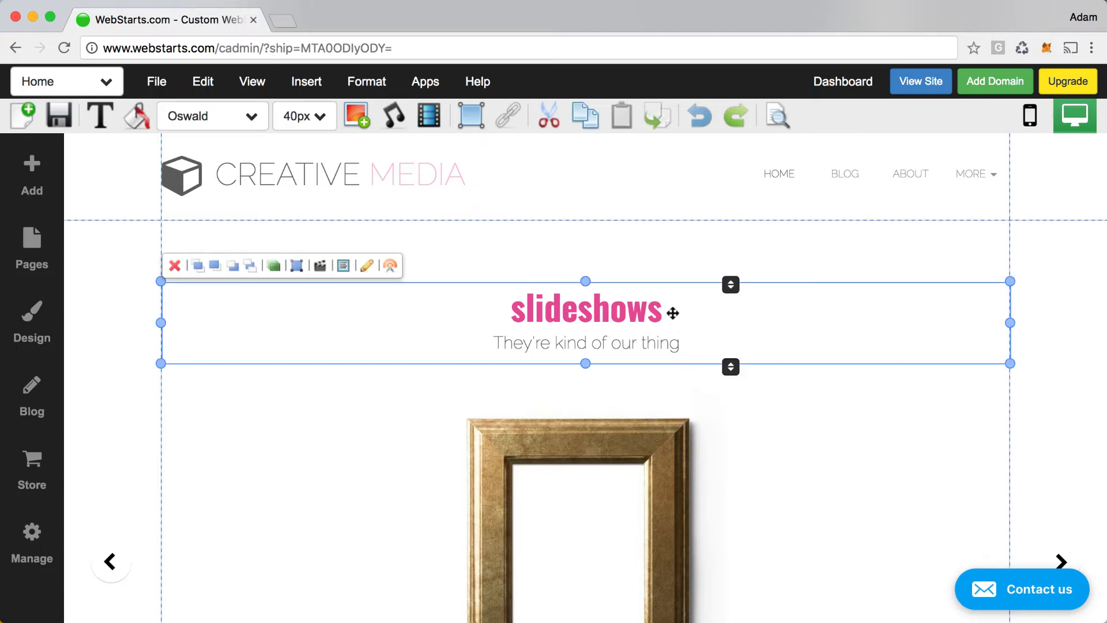
{"action": "left_click", "coordinate": [673, 313]}
{"action": "key", "text": "Return"}
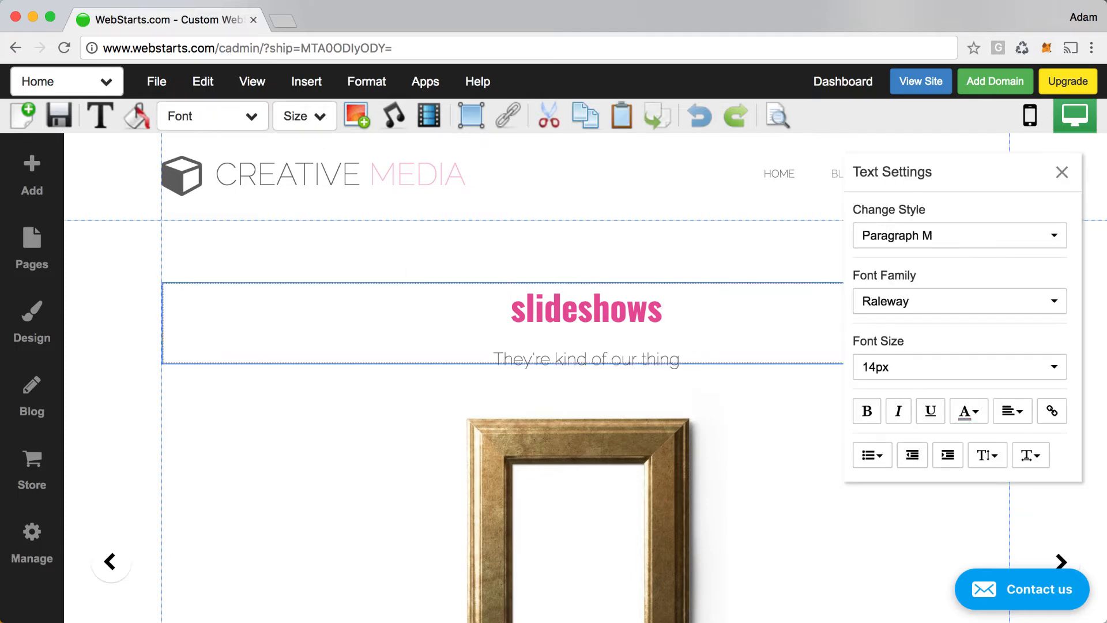
{"action": "type", "text": "Create Not"}
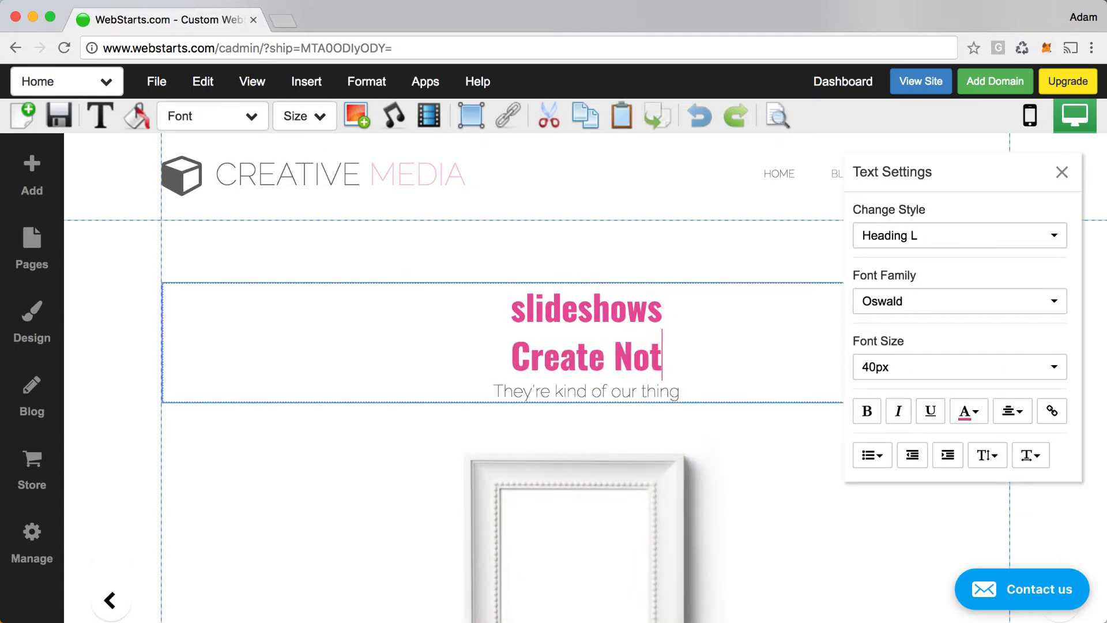
{"action": "key", "text": "BackSpace"}
{"action": "key", "text": "BackSpace"}
{"action": "key", "text": "BackSpace"}
{"action": "type", "text": "Another Line"}
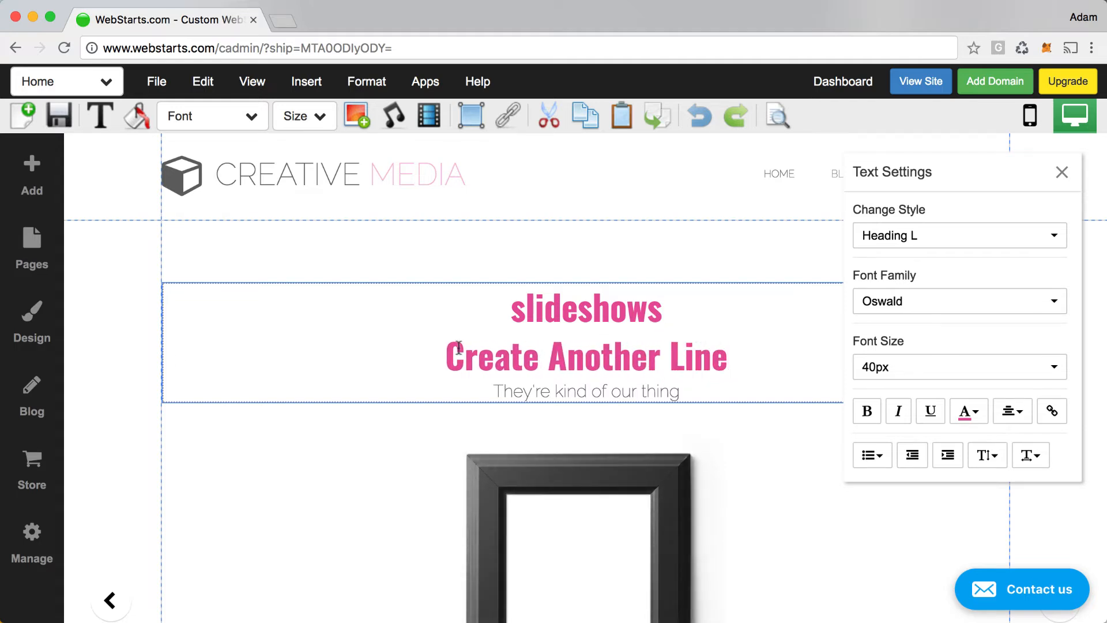
Reopen the Heading L text style and set its line height to 1.2 after trying larger spacings.
{"action": "left_click", "coordinate": [38, 346]}
{"action": "left_click", "coordinate": [101, 321]}
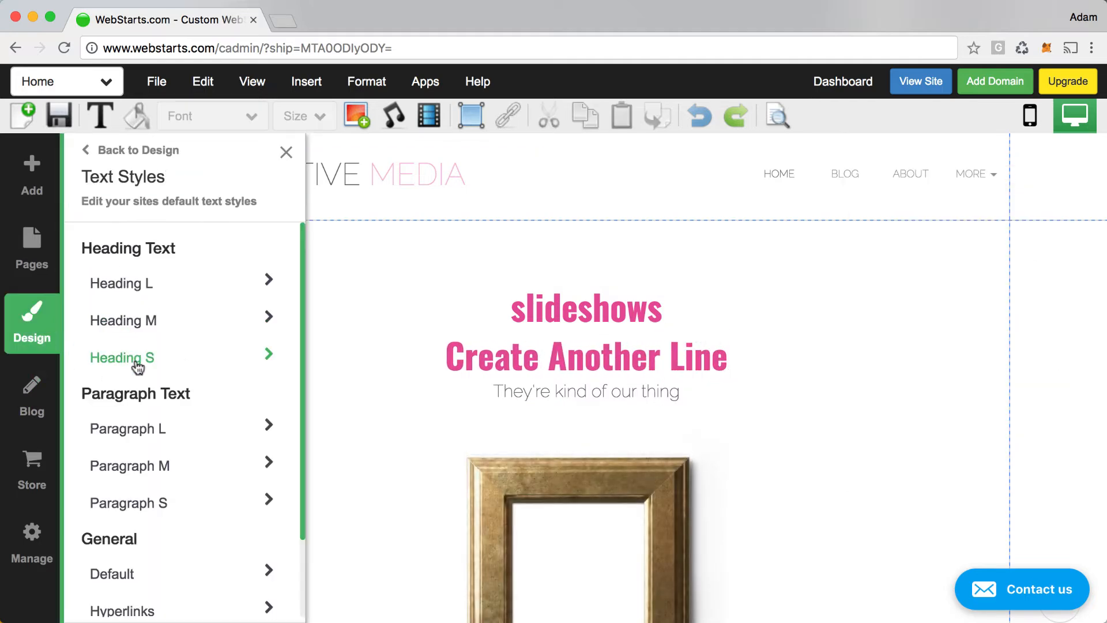
{"action": "left_click", "coordinate": [136, 295]}
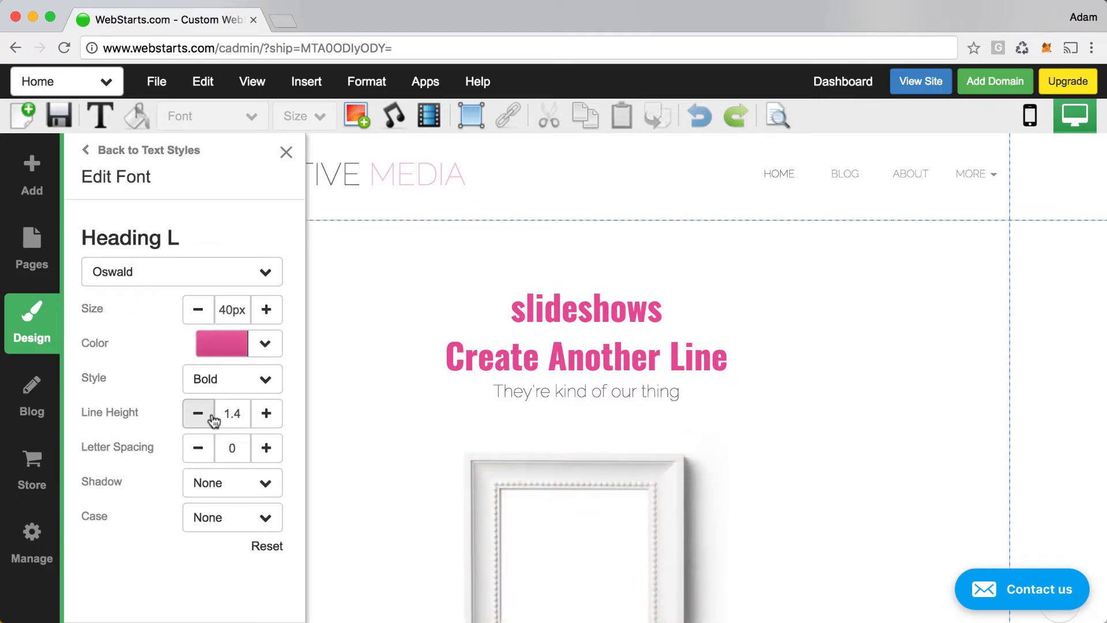
{"action": "left_click", "coordinate": [267, 414]}
{"action": "left_click", "coordinate": [266, 415]}
{"action": "left_click", "coordinate": [267, 416]}
{"action": "left_click", "coordinate": [266, 415]}
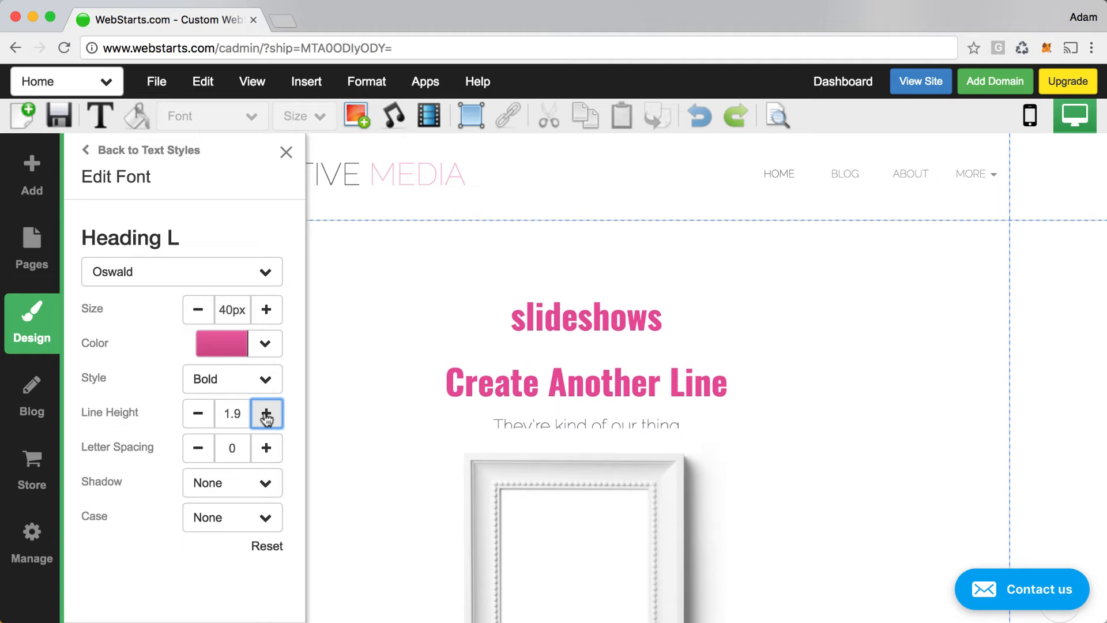
{"action": "left_click", "coordinate": [266, 415]}
{"action": "left_click", "coordinate": [266, 416]}
{"action": "left_click", "coordinate": [266, 415]}
{"action": "left_click", "coordinate": [266, 415]}
{"action": "left_click", "coordinate": [199, 415]}
{"action": "left_click", "coordinate": [199, 414]}
{"action": "left_click", "coordinate": [199, 414]}
{"action": "left_click", "coordinate": [199, 414]}
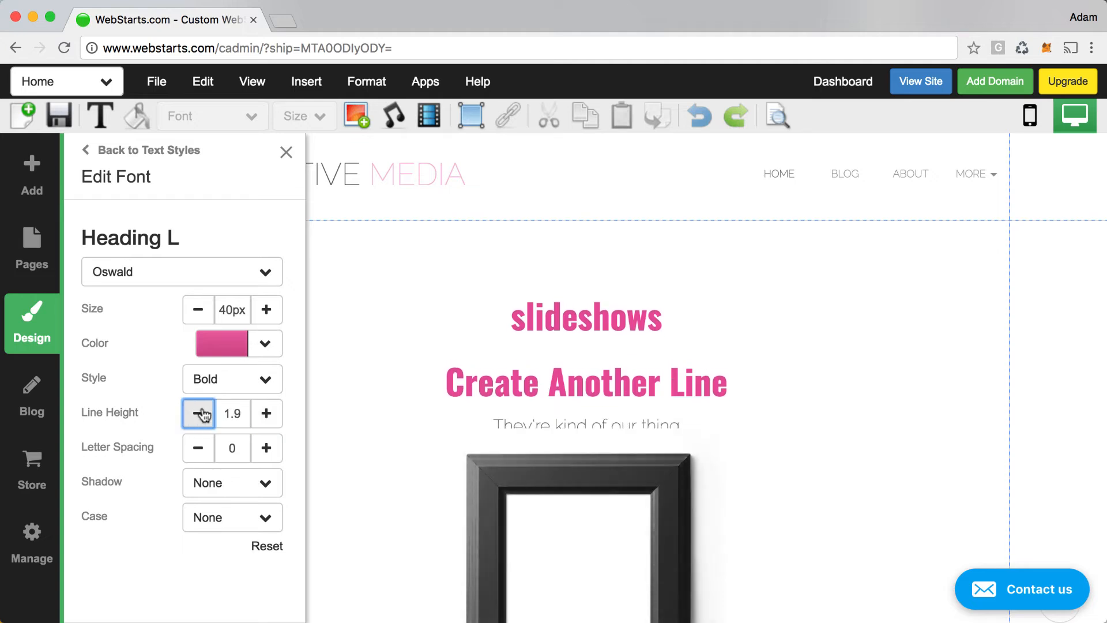
{"action": "left_click", "coordinate": [198, 414]}
{"action": "left_click", "coordinate": [199, 414]}
{"action": "left_click", "coordinate": [199, 414]}
{"action": "left_click", "coordinate": [199, 414]}
{"action": "left_click", "coordinate": [199, 414]}
{"action": "left_click", "coordinate": [199, 414]}
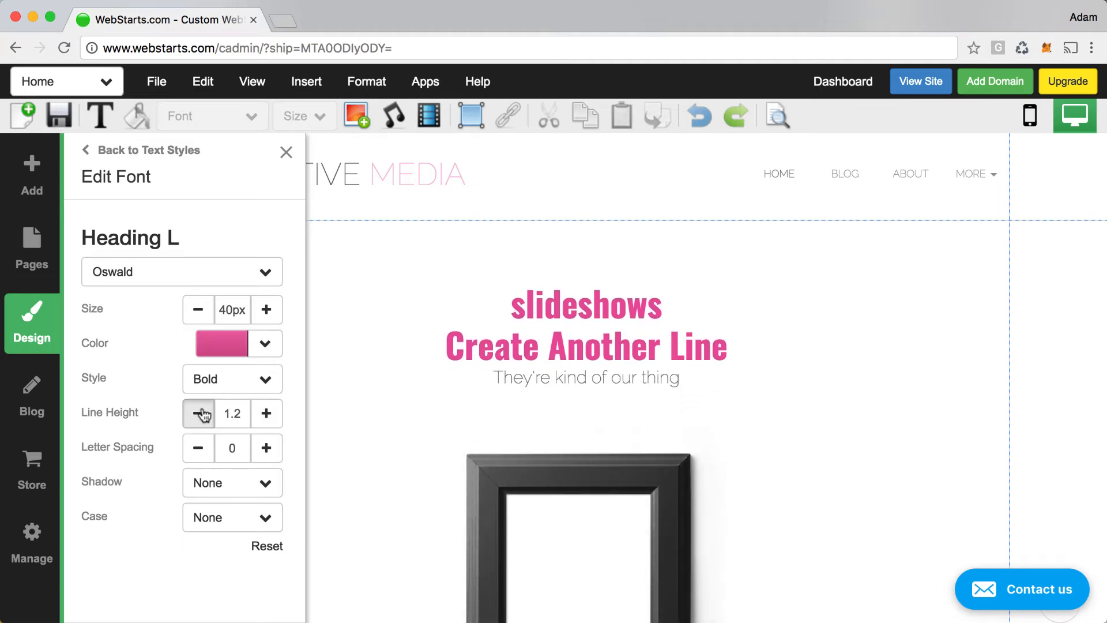
Try a tighter line height on Heading L, and set the line height to 1.4.
{"action": "left_click", "coordinate": [199, 414]}
{"action": "left_click", "coordinate": [199, 414]}
{"action": "left_click", "coordinate": [258, 413]}
{"action": "left_click", "coordinate": [258, 414]}
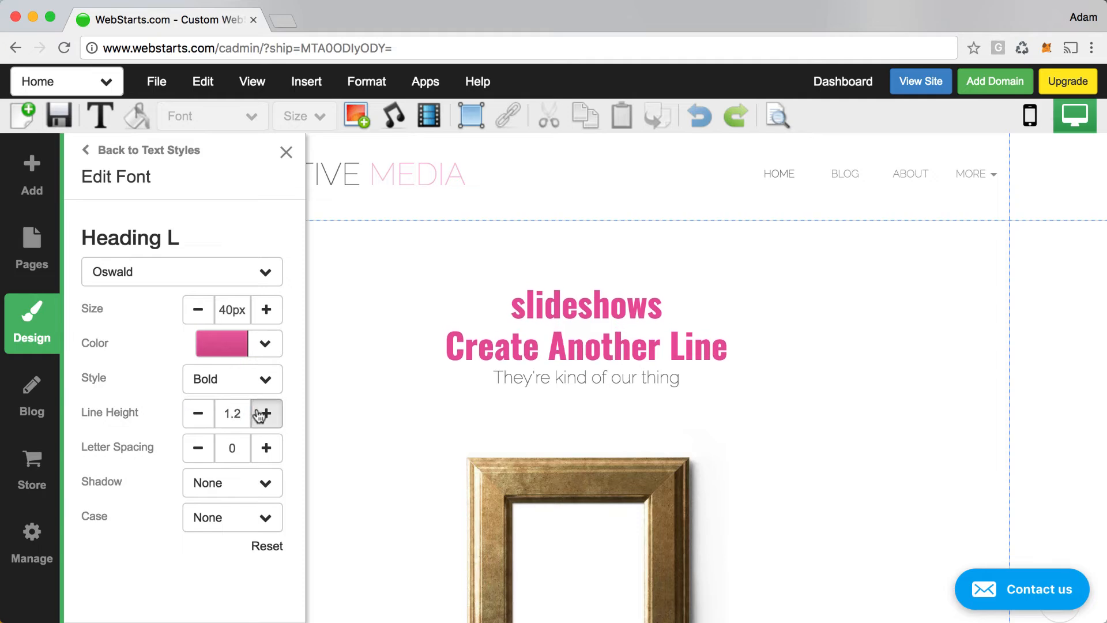
{"action": "left_click", "coordinate": [259, 413]}
{"action": "left_click", "coordinate": [258, 414]}
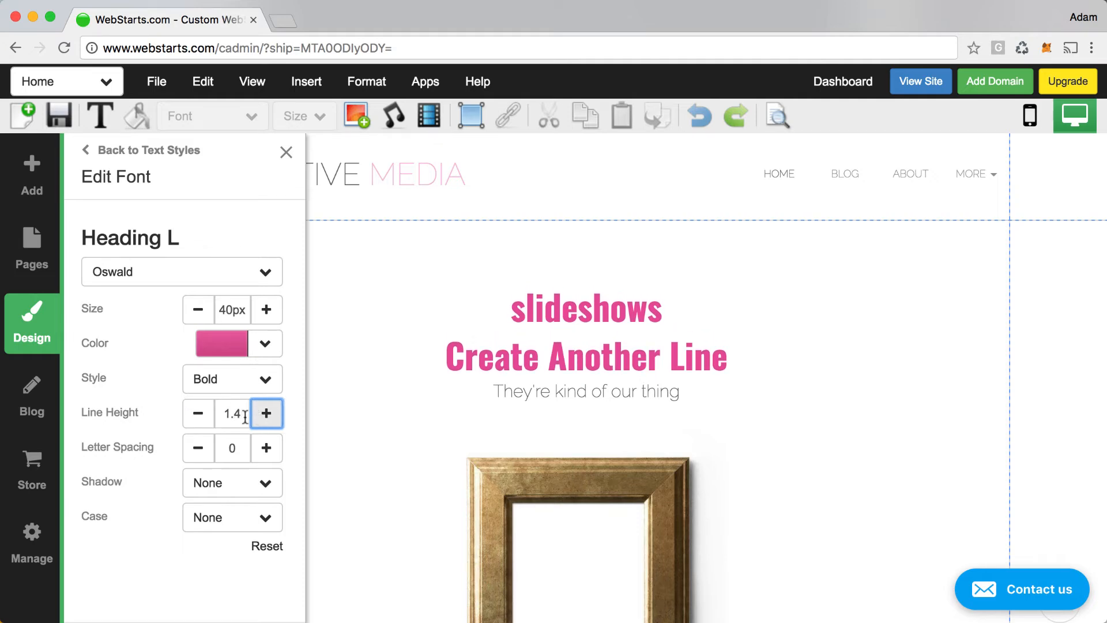
Try letter spacings of -0.1 and 0.1 on Heading L, and return the letter spacing to 0.
{"action": "left_click", "coordinate": [198, 449]}
{"action": "left_click", "coordinate": [198, 449]}
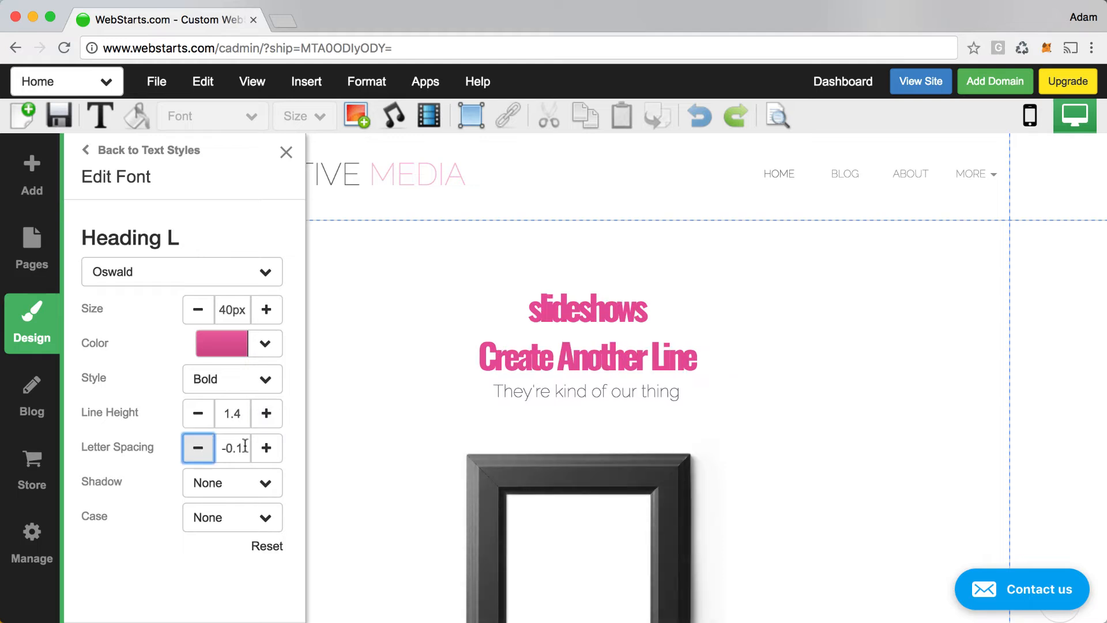
{"action": "left_click", "coordinate": [265, 449]}
{"action": "left_click", "coordinate": [266, 449]}
{"action": "left_click", "coordinate": [266, 449]}
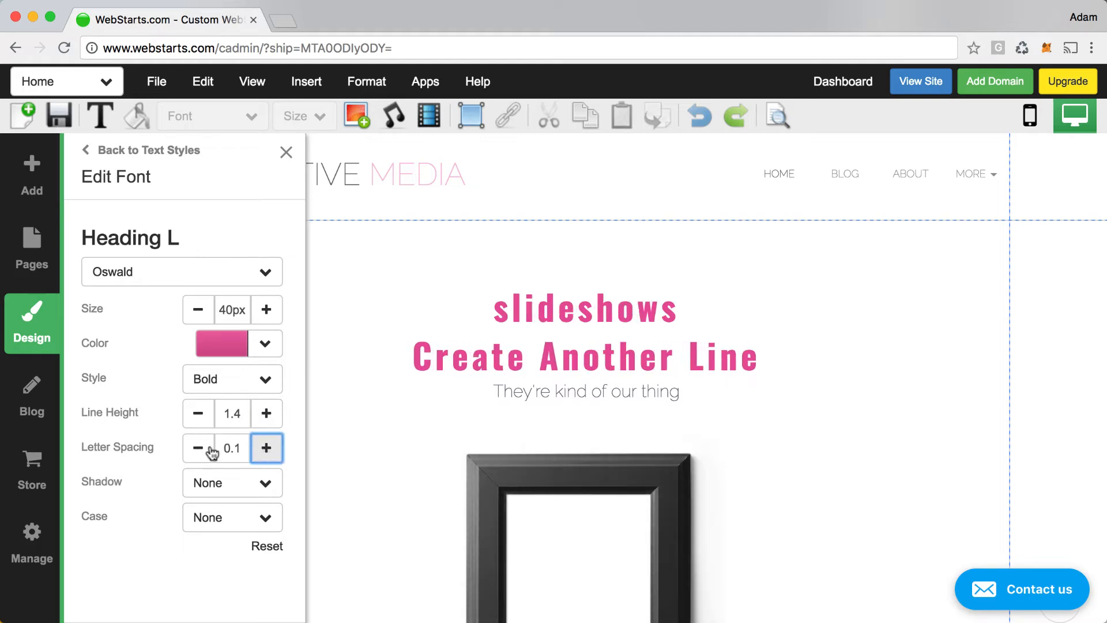
{"action": "left_click", "coordinate": [191, 449]}
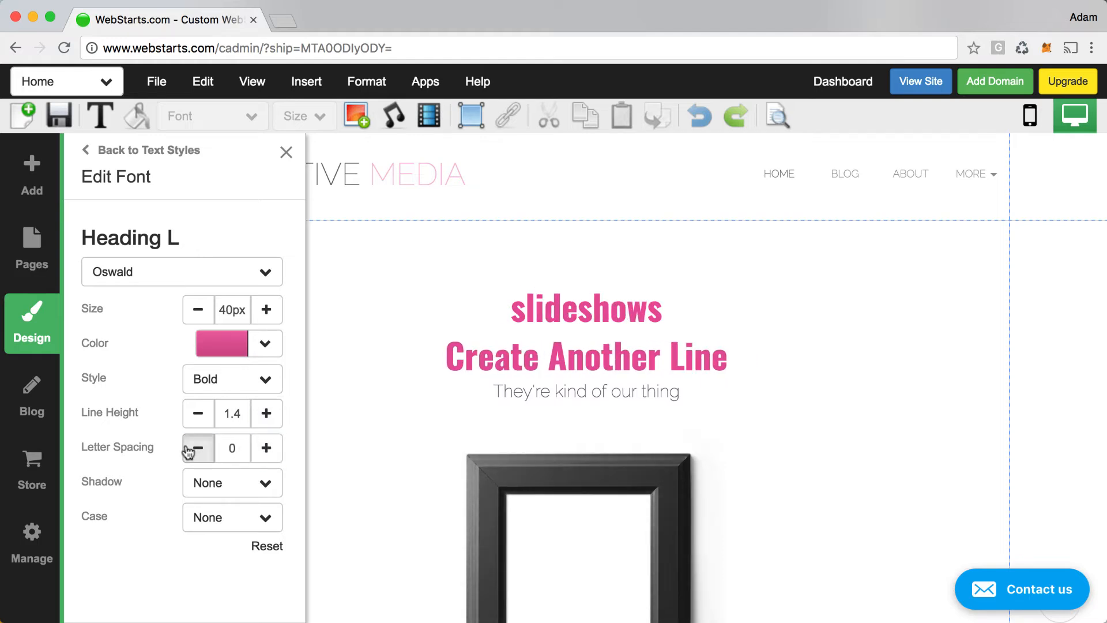
Try Heading L letter spacing as wide as 0.7 and as tight as -0.1, and restore it to 0.
{"action": "left_click", "coordinate": [262, 451]}
{"action": "left_click", "coordinate": [263, 451]}
{"action": "left_click", "coordinate": [262, 454]}
{"action": "left_click", "coordinate": [261, 454]}
{"action": "left_click", "coordinate": [261, 454]}
{"action": "left_click", "coordinate": [261, 454]}
{"action": "left_click", "coordinate": [261, 455]}
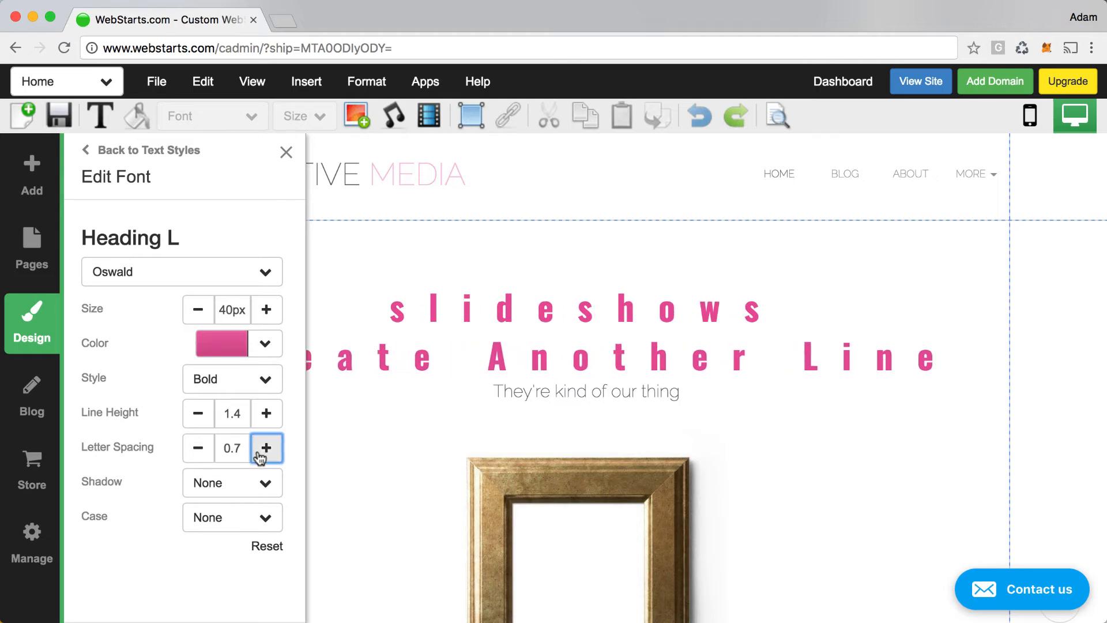
{"action": "left_click", "coordinate": [193, 448]}
{"action": "left_click", "coordinate": [193, 448]}
{"action": "left_click", "coordinate": [192, 449]}
{"action": "left_click", "coordinate": [192, 448]}
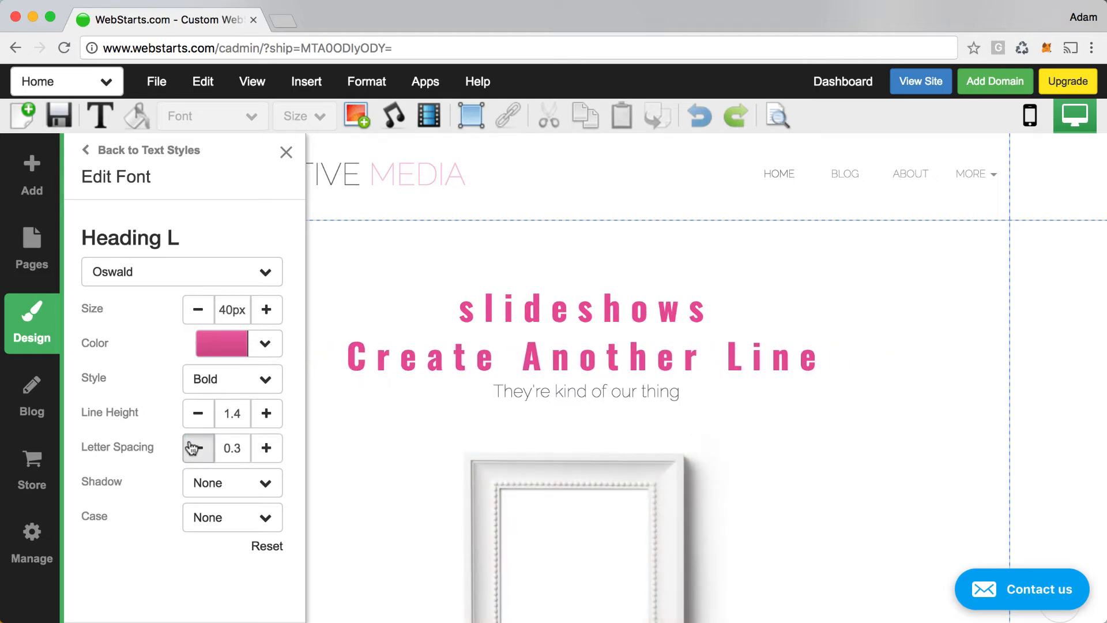
{"action": "left_click", "coordinate": [193, 448]}
{"action": "left_click", "coordinate": [193, 448]}
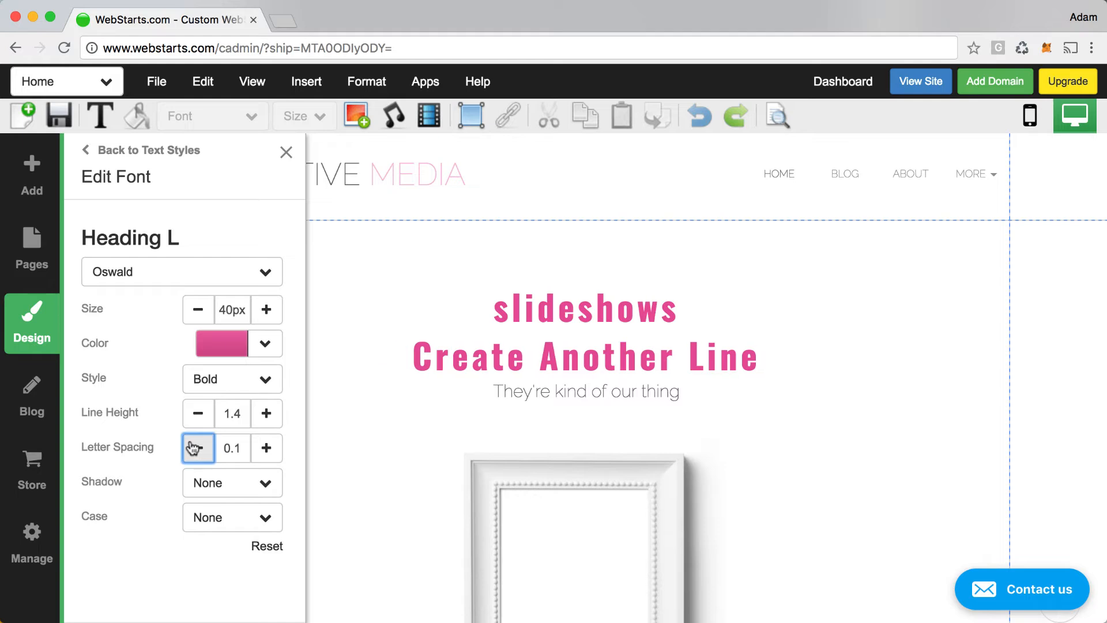
{"action": "left_click", "coordinate": [193, 448]}
{"action": "left_click", "coordinate": [193, 448]}
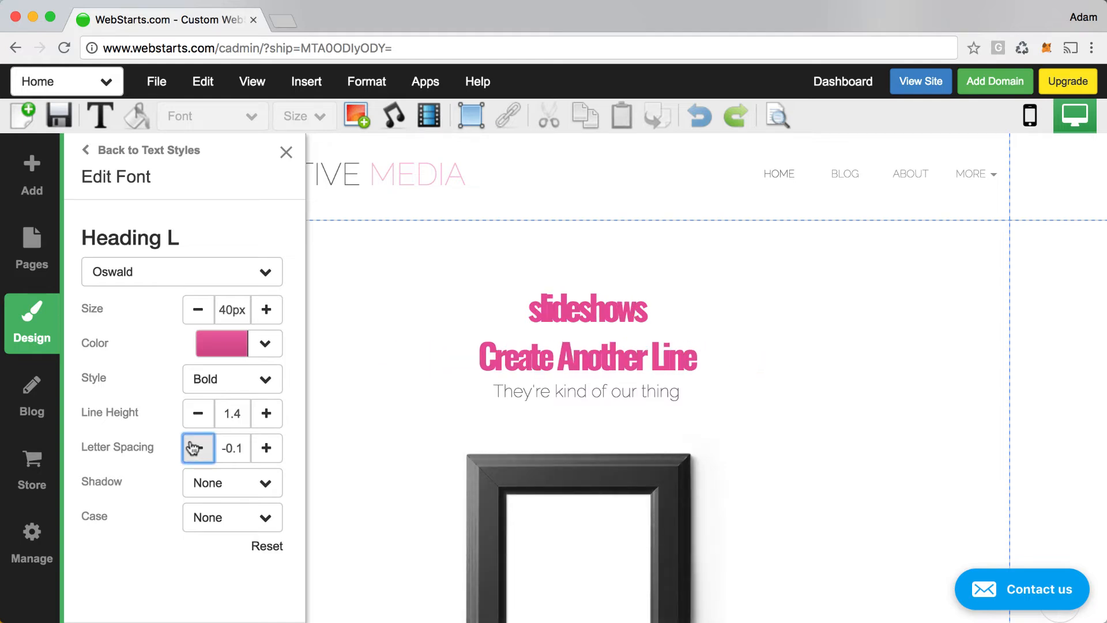
{"action": "left_click", "coordinate": [265, 450]}
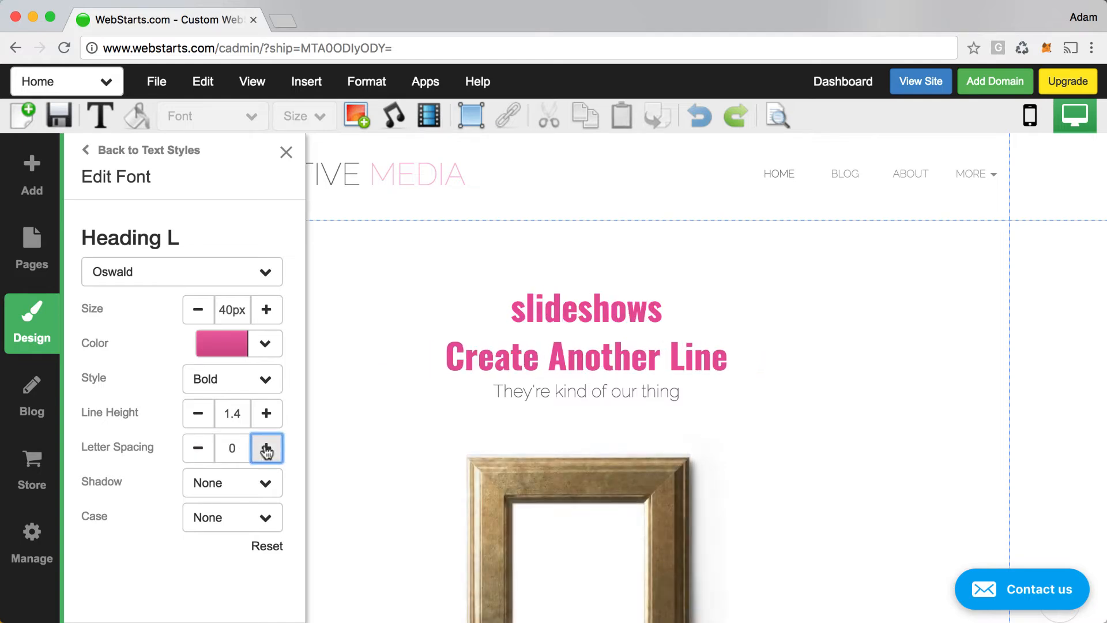
View the Heading L shadow options, and set its case to Uppercase after trying Lowercase.
{"action": "left_click", "coordinate": [232, 483]}
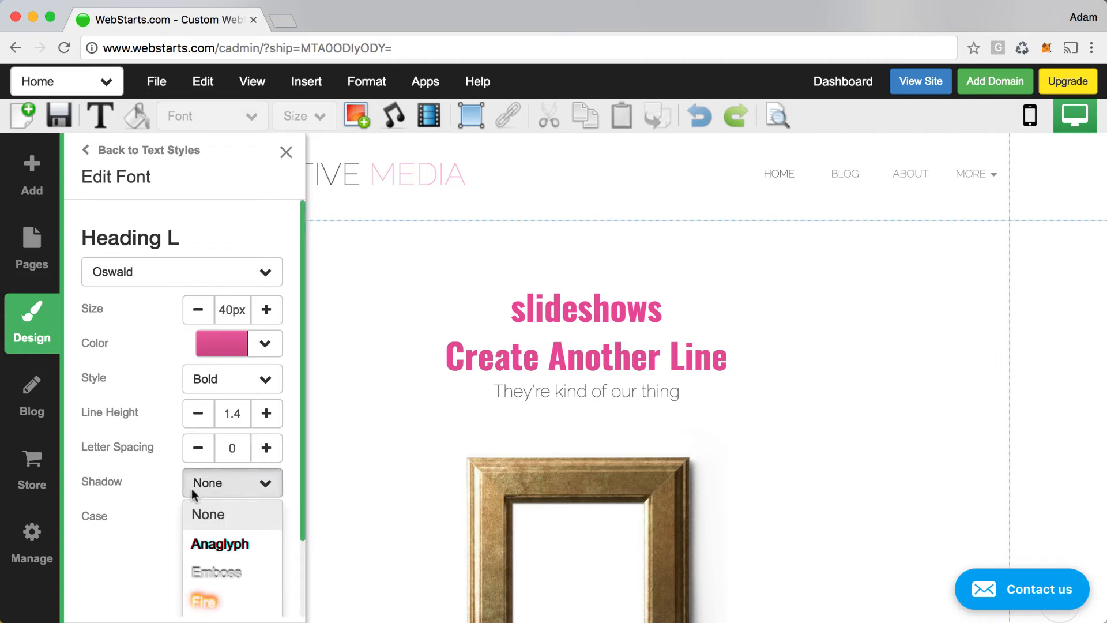
{"action": "left_click", "coordinate": [164, 497]}
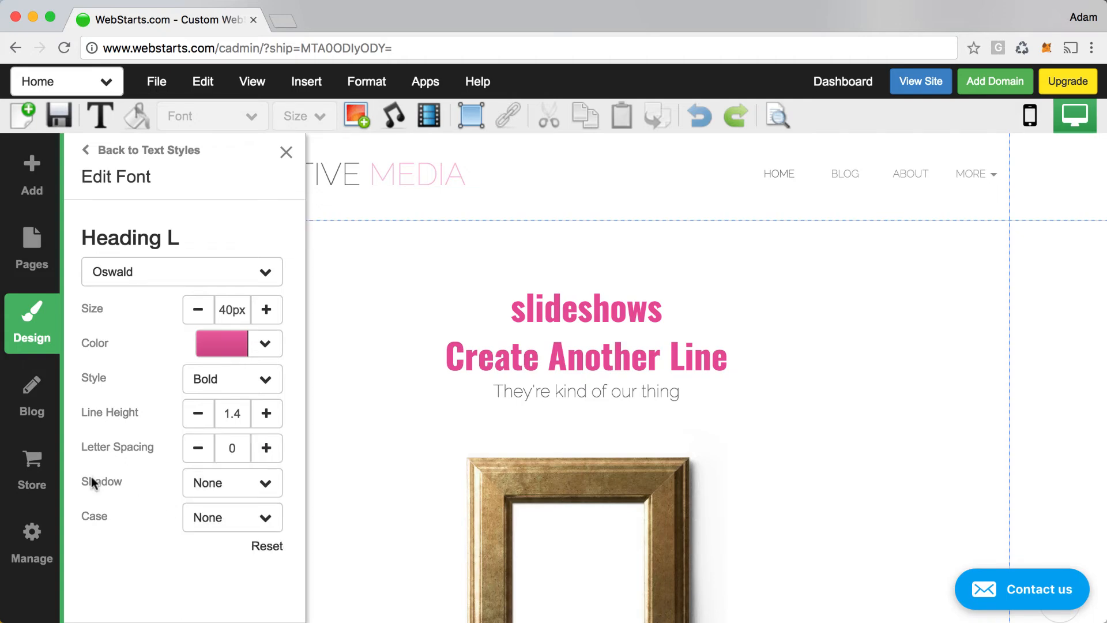
{"action": "left_click", "coordinate": [200, 520]}
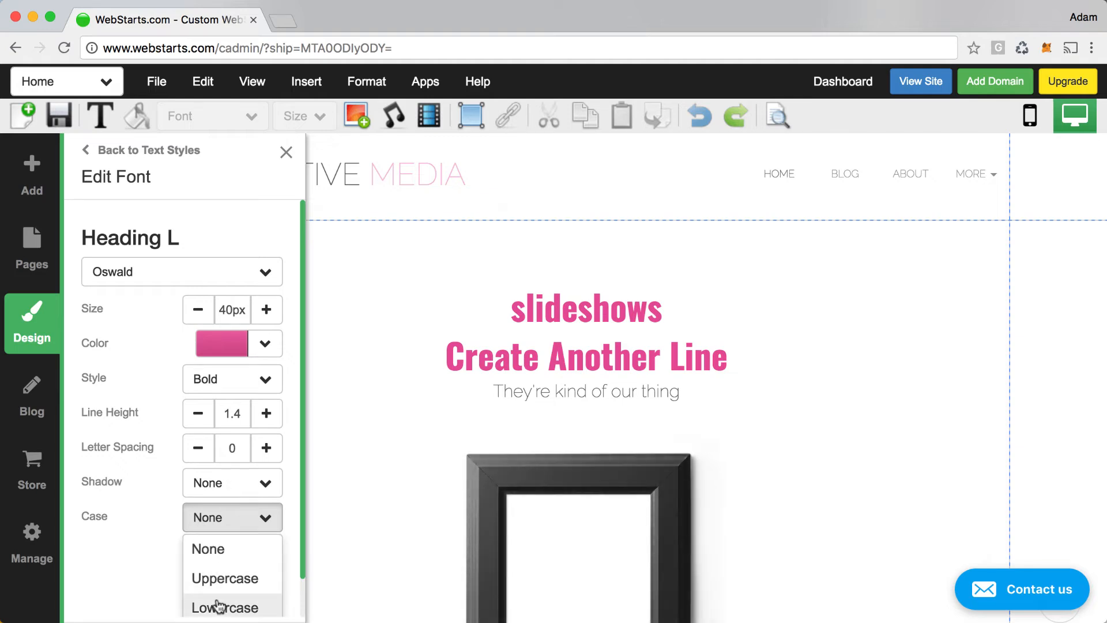
{"action": "left_click", "coordinate": [219, 581]}
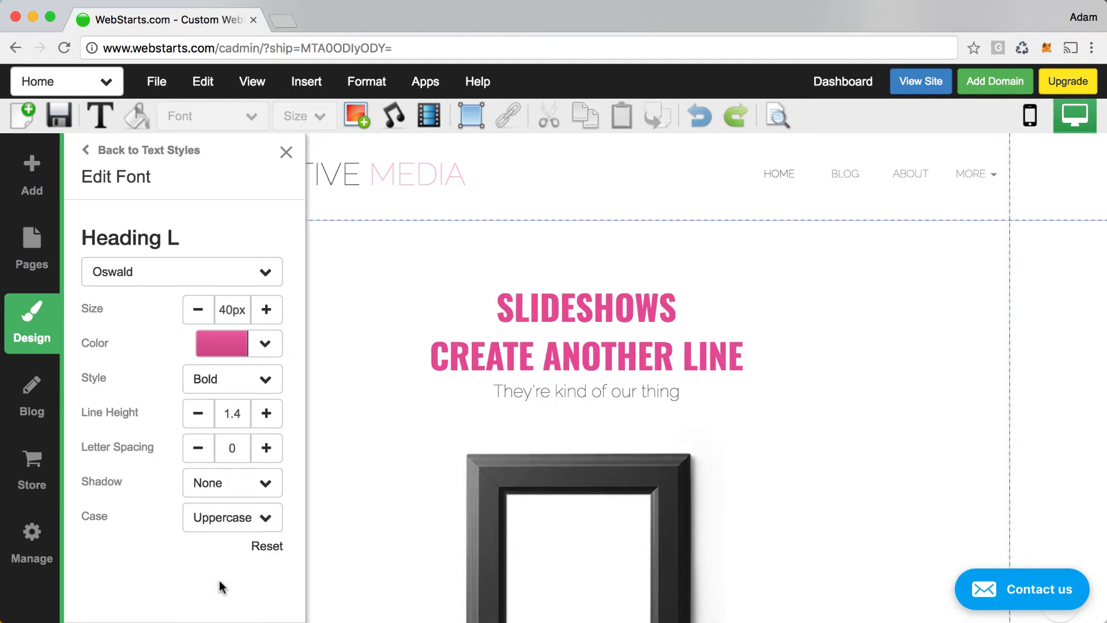
{"action": "left_click", "coordinate": [233, 518]}
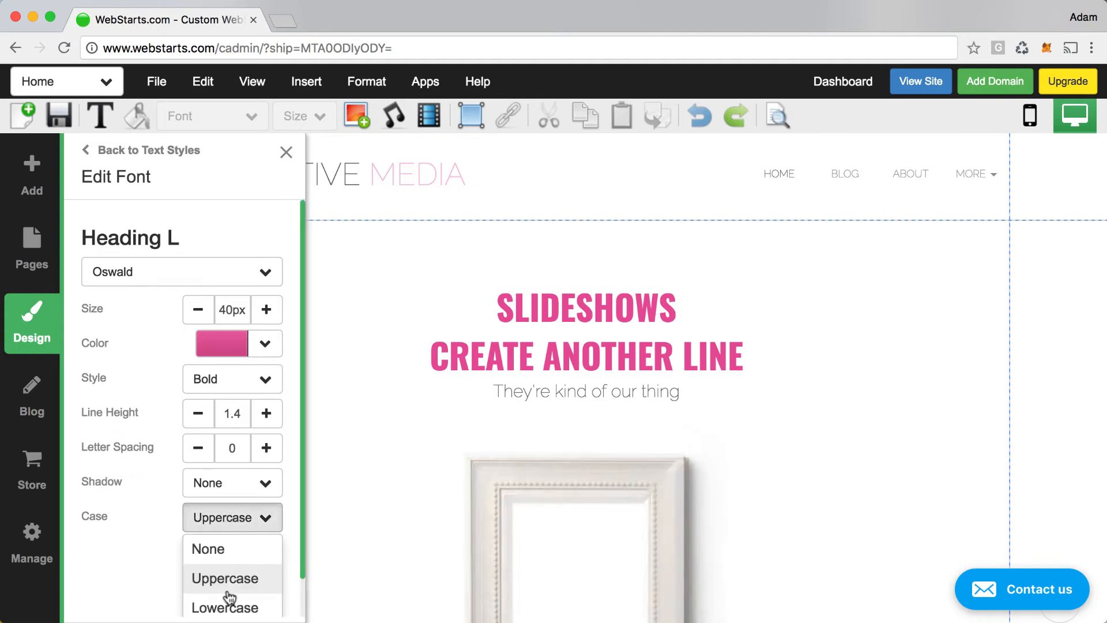
{"action": "left_click", "coordinate": [227, 606]}
{"action": "left_click", "coordinate": [233, 521]}
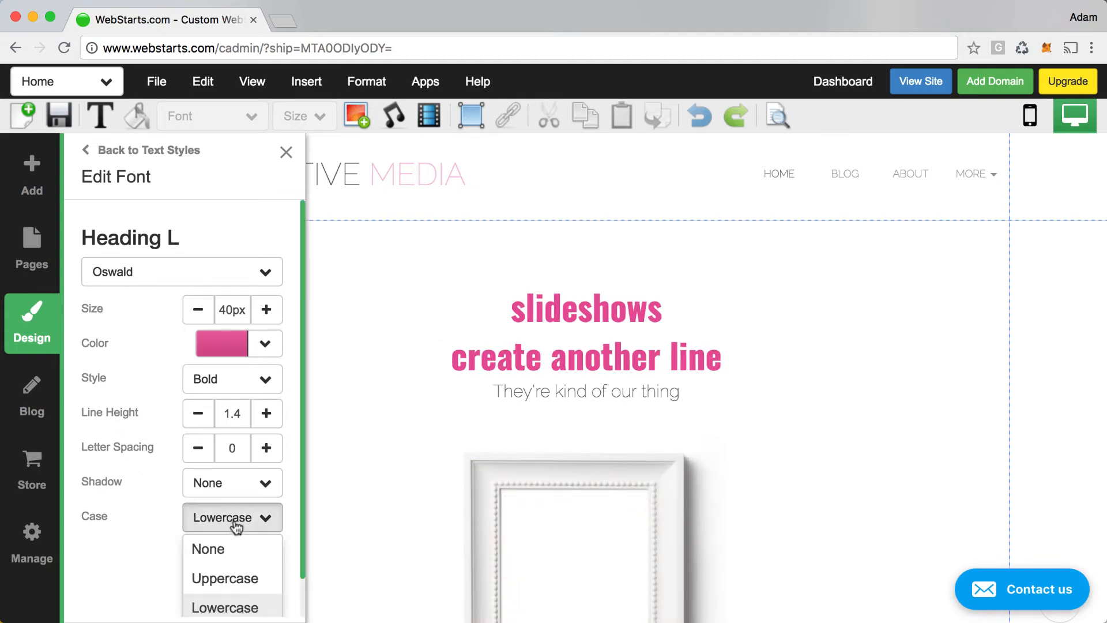
{"action": "left_click", "coordinate": [230, 577]}
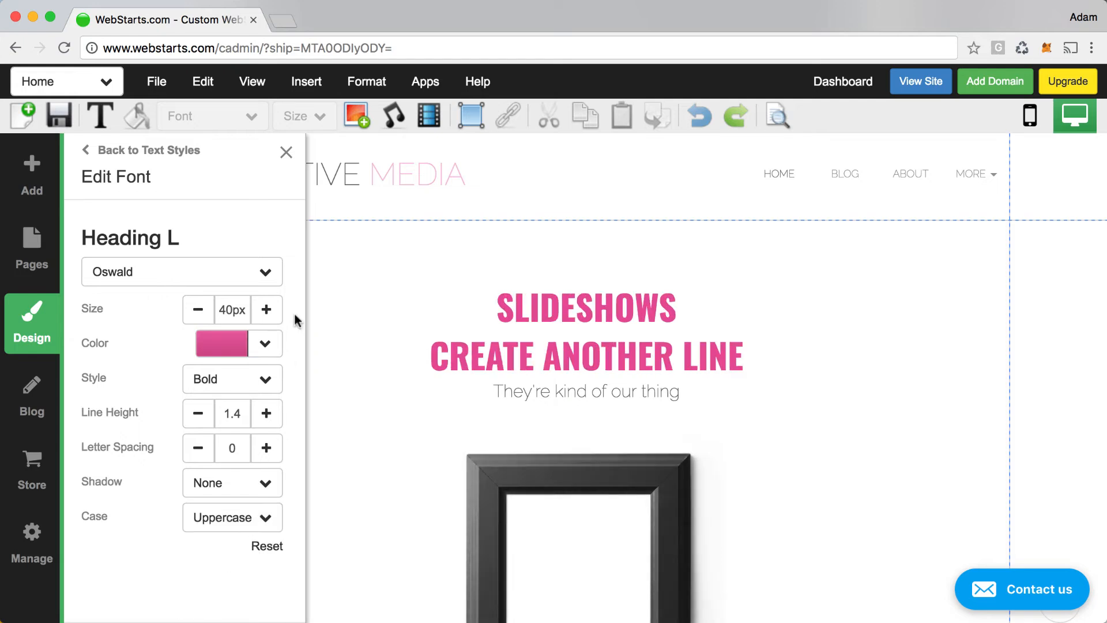
{"action": "left_click", "coordinate": [287, 153]}
Change the font of only the "Create Another Line" text on the page to Anton after trying Cedarville Cursive.
{"action": "left_click", "coordinate": [314, 286]}
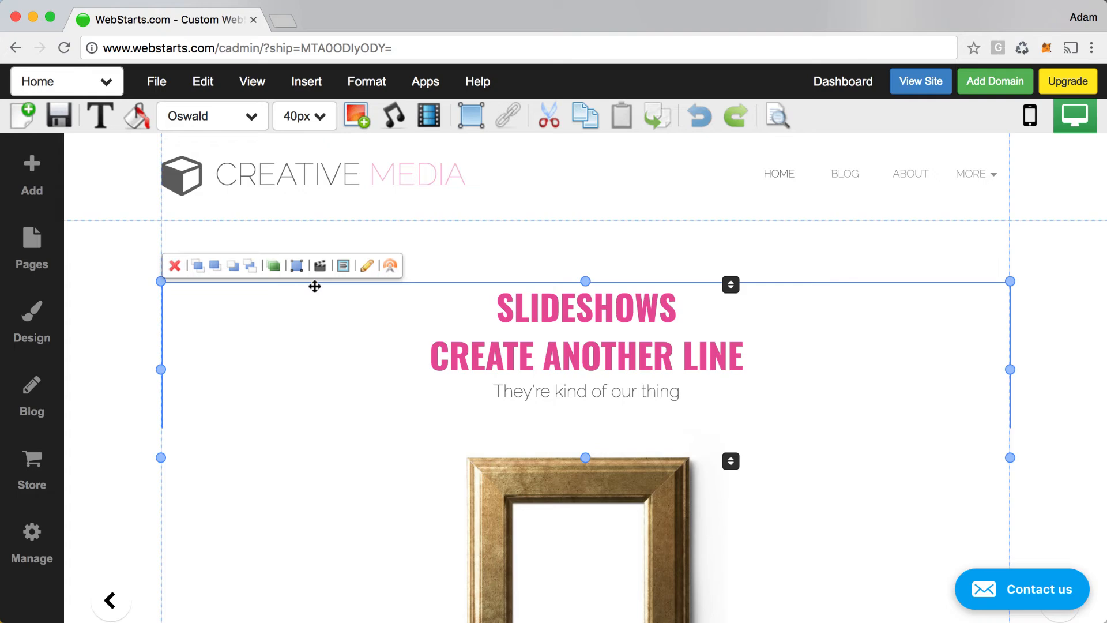
{"action": "left_click", "coordinate": [434, 261]}
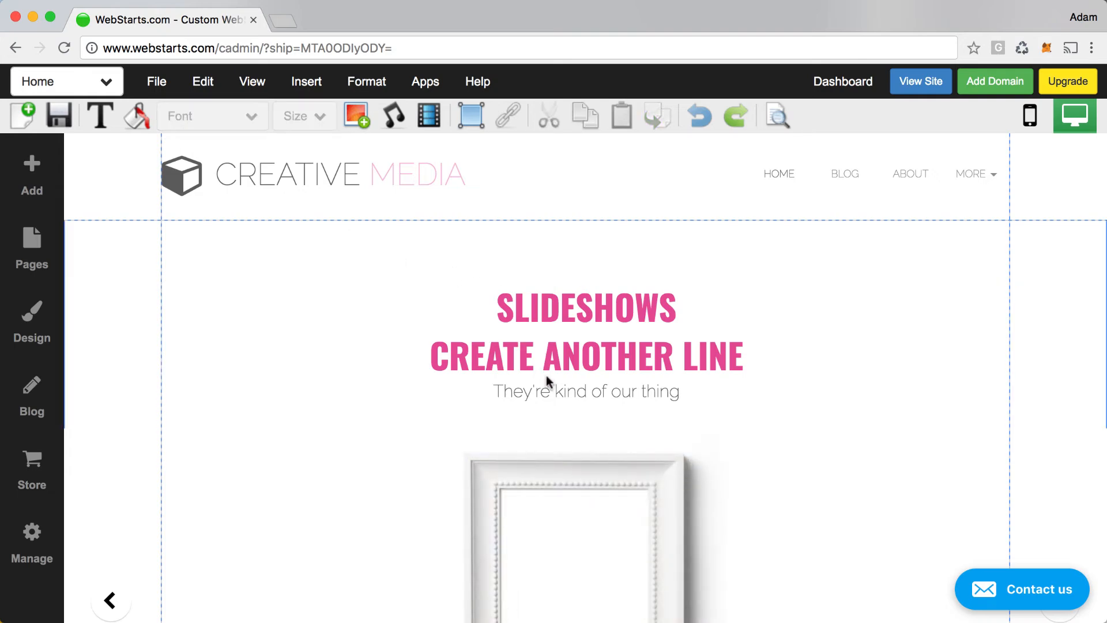
{"action": "triple_click", "coordinate": [583, 346]}
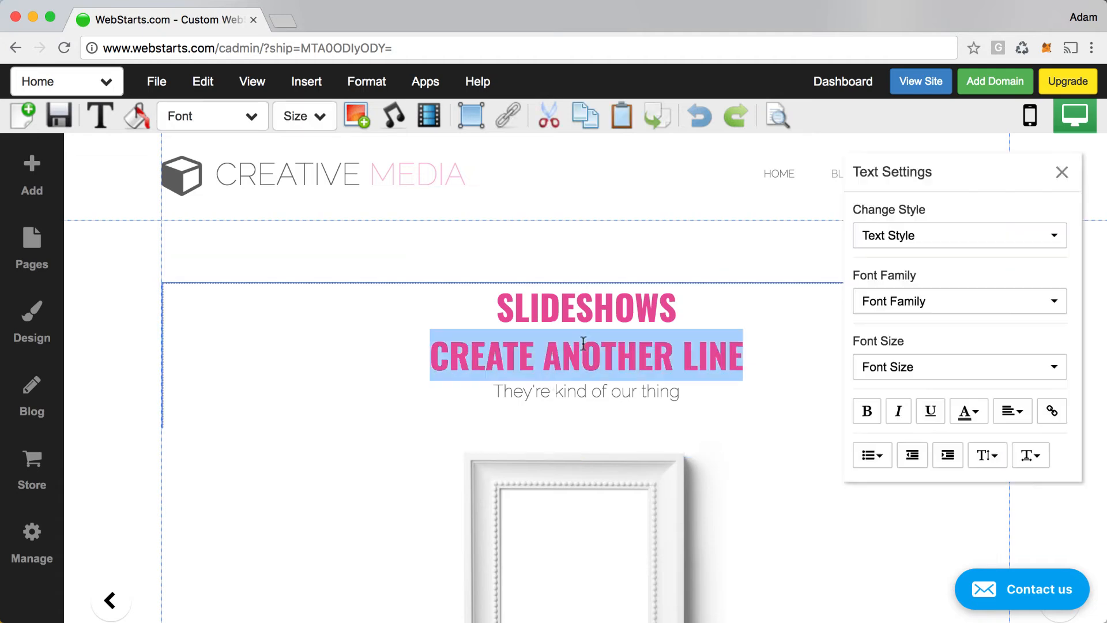
{"action": "left_click_drag", "start_coordinate": [749, 350], "coordinate": [465, 360]}
{"action": "left_click", "coordinate": [908, 302]}
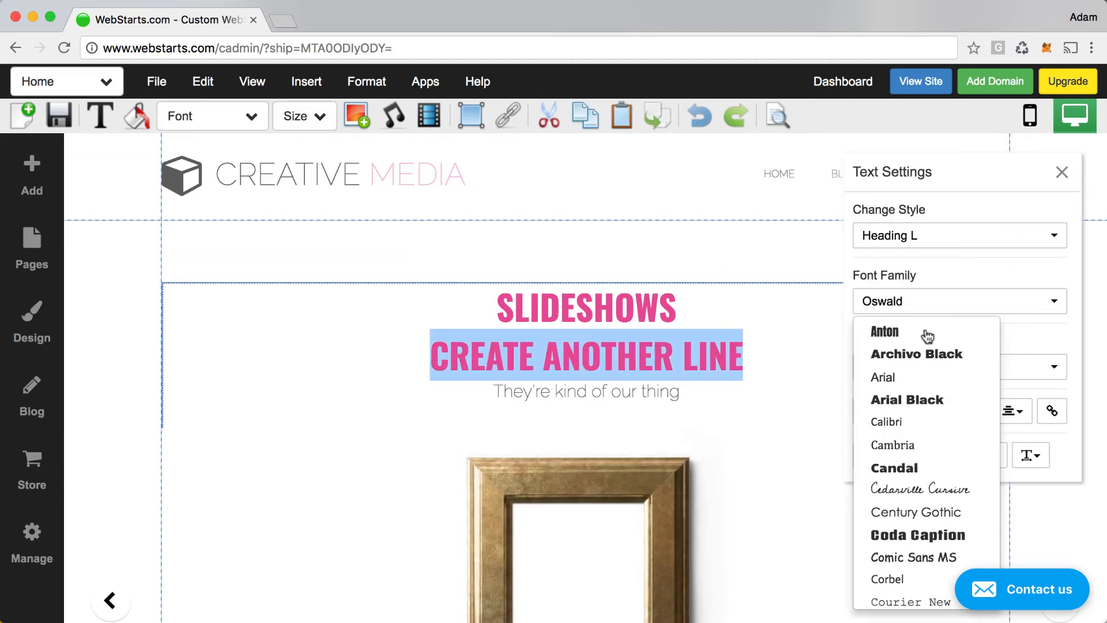
{"action": "left_click", "coordinate": [916, 489]}
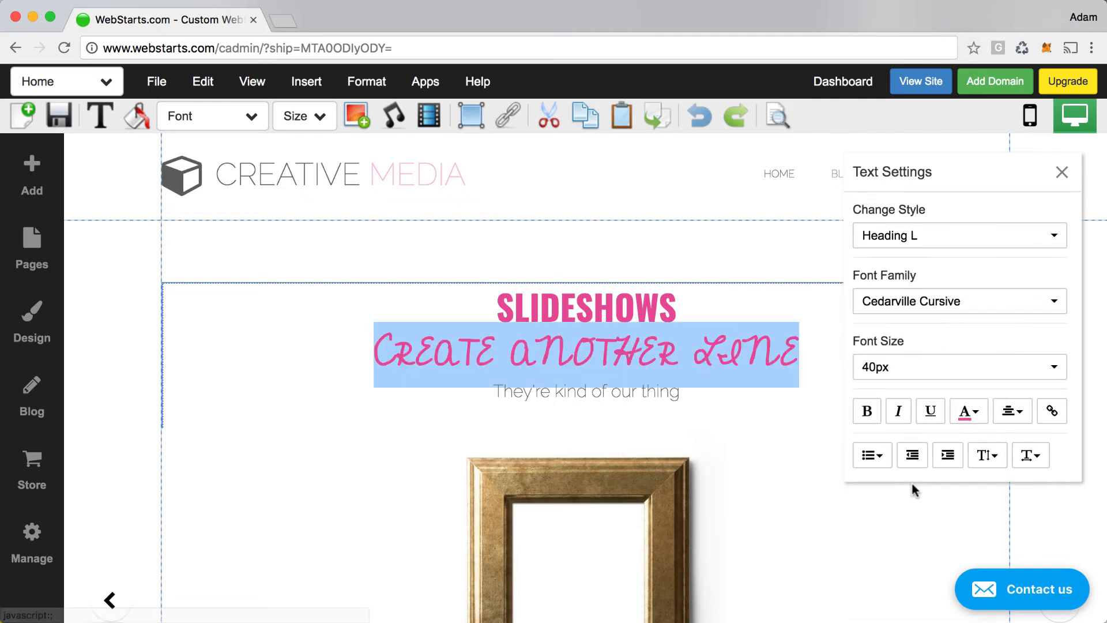
{"action": "left_click", "coordinate": [938, 306]}
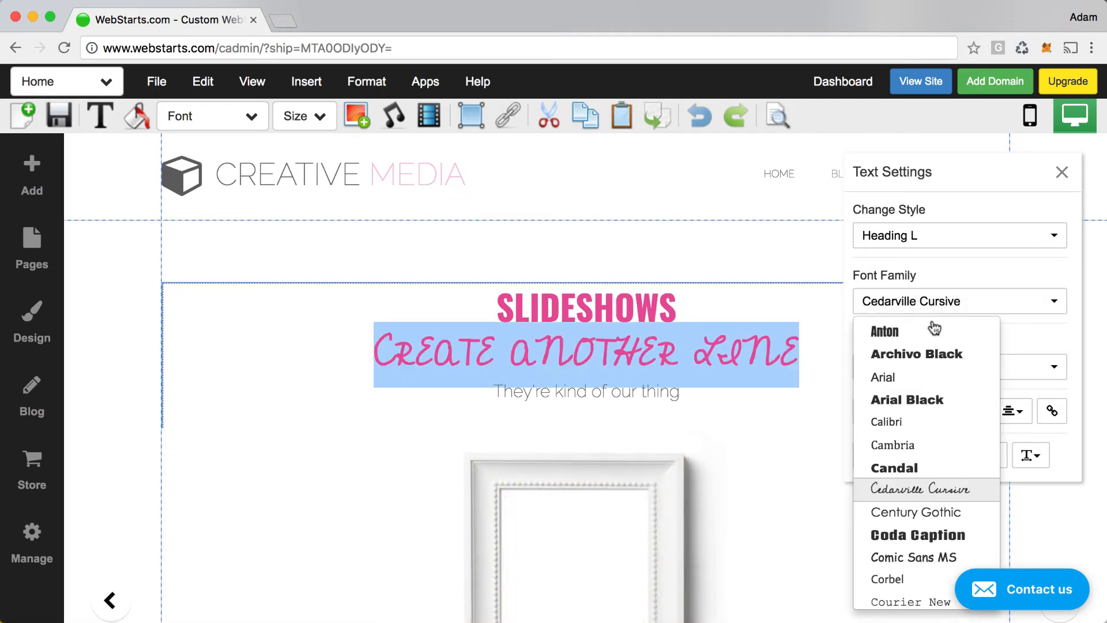
{"action": "left_click", "coordinate": [931, 327]}
Set the "Create Another Line" text to 18px, and reselect the line to check its text settings.
{"action": "left_click", "coordinate": [916, 363]}
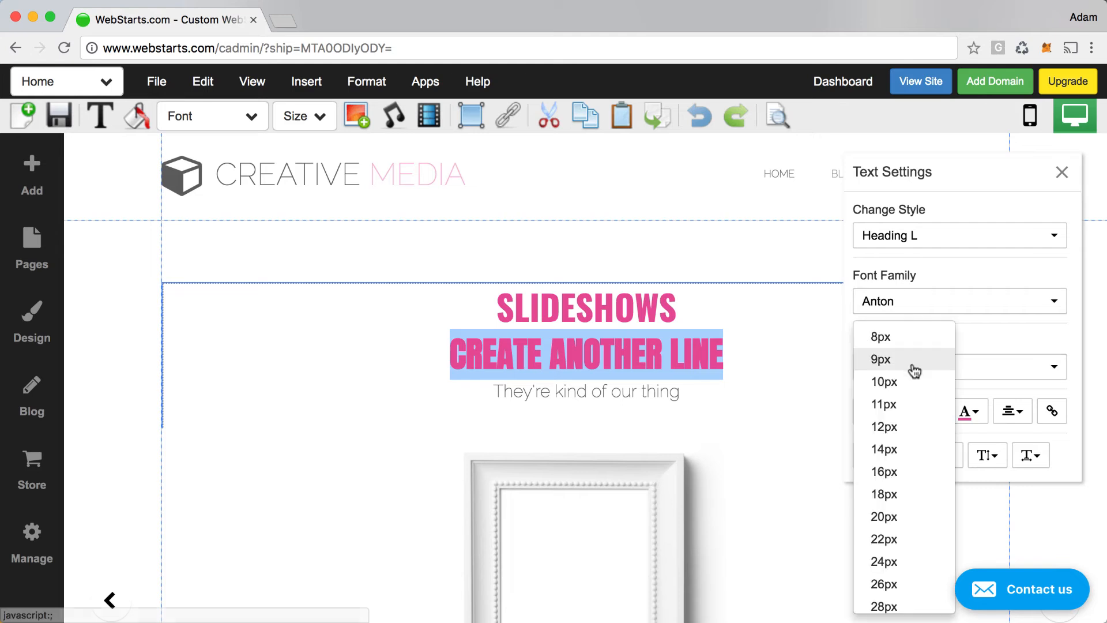
{"action": "left_click", "coordinate": [913, 496]}
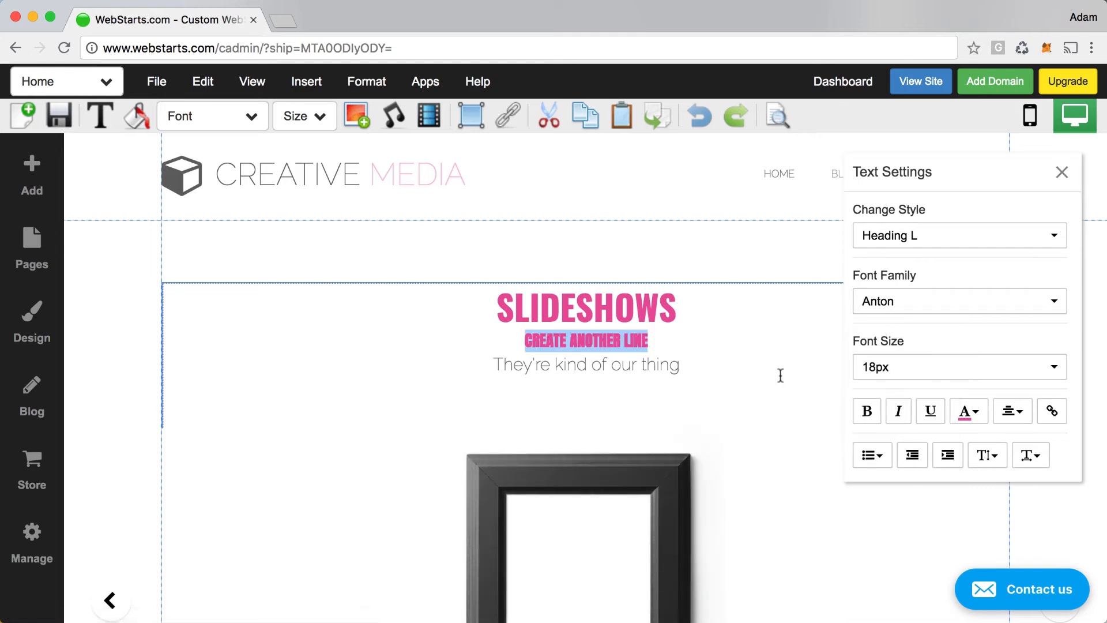
{"action": "left_click", "coordinate": [672, 349]}
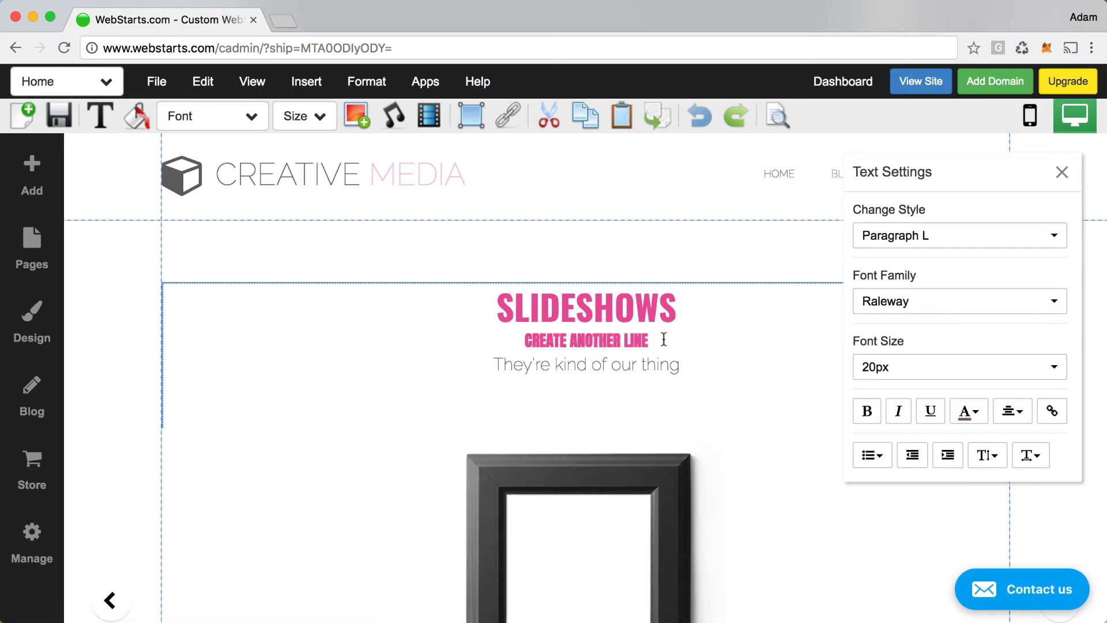
{"action": "left_click_drag", "start_coordinate": [664, 340], "coordinate": [516, 340]}
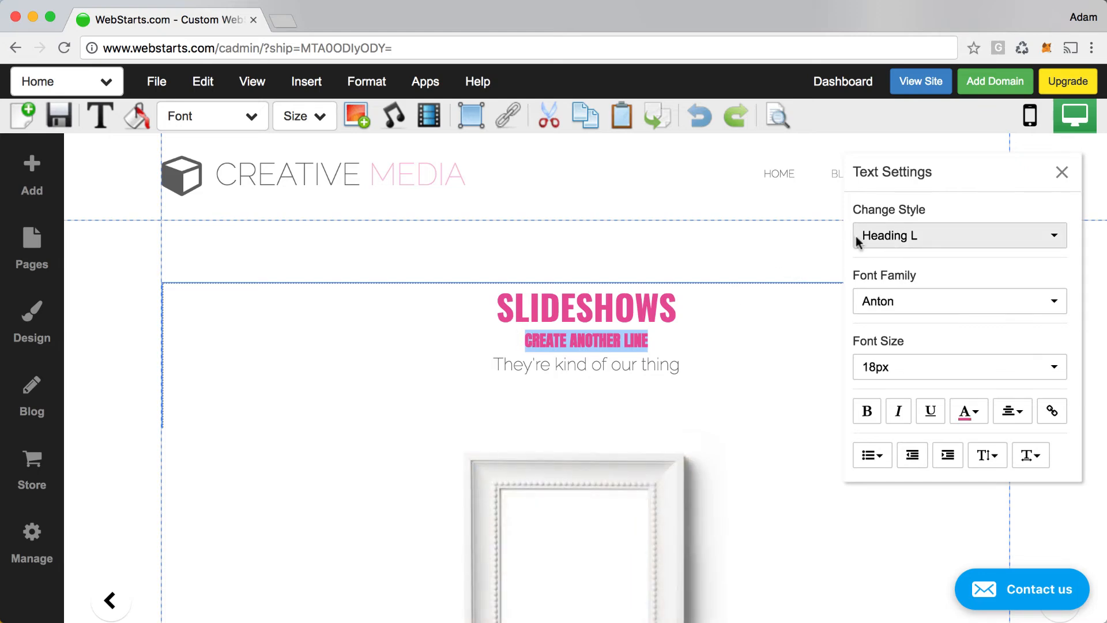
Reopen the default Heading L text style and change its color to the medium green site color.
{"action": "left_click", "coordinate": [35, 337]}
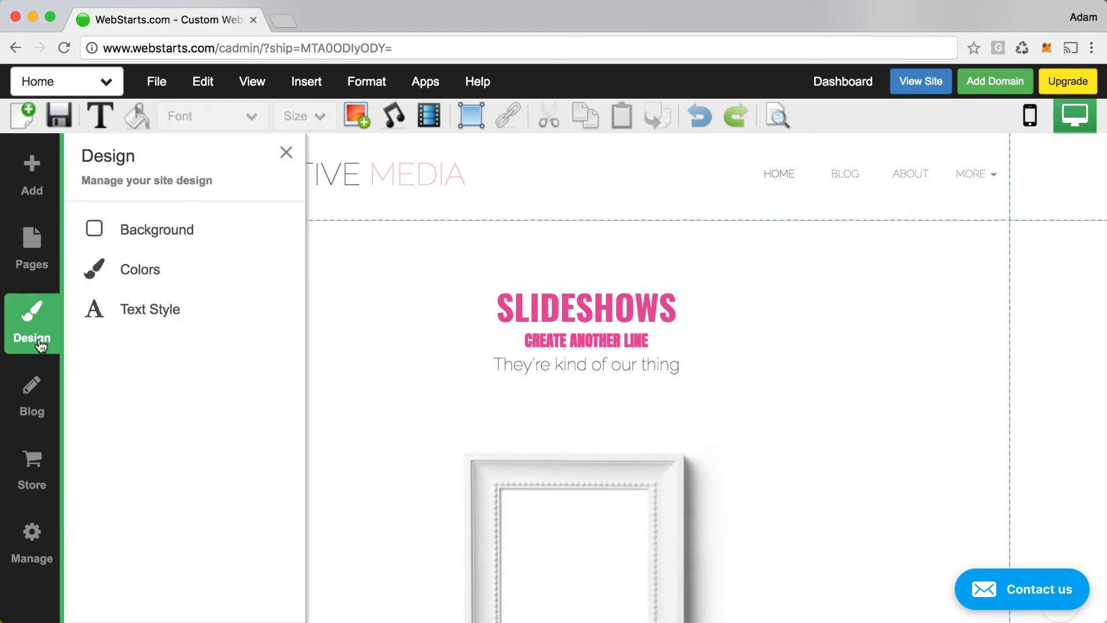
{"action": "left_click", "coordinate": [173, 314]}
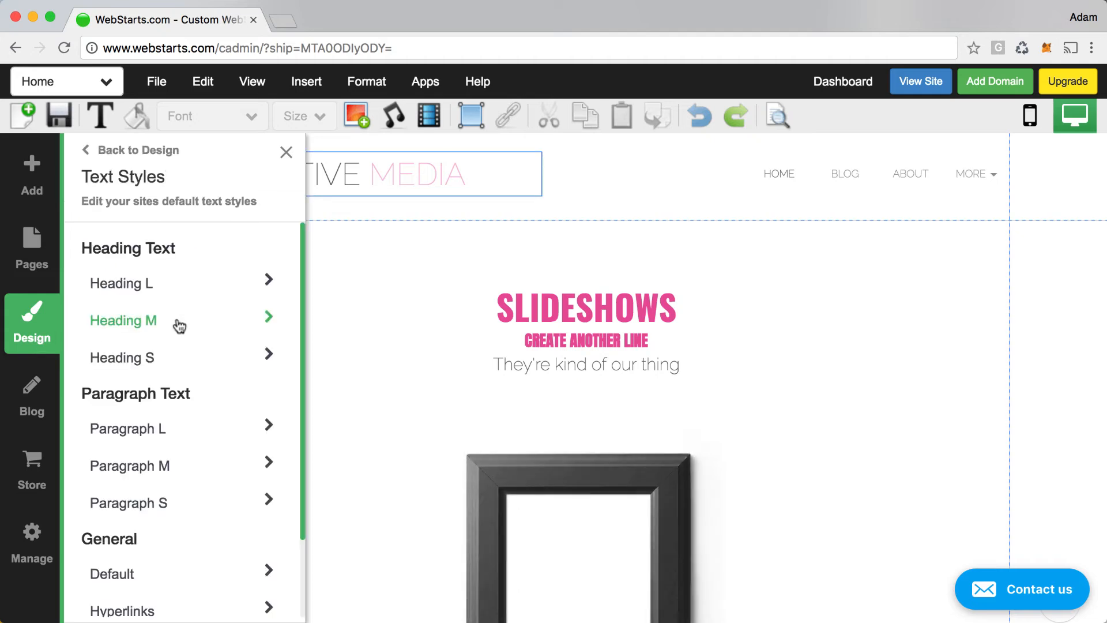
{"action": "left_click", "coordinate": [153, 287]}
{"action": "left_click", "coordinate": [224, 347]}
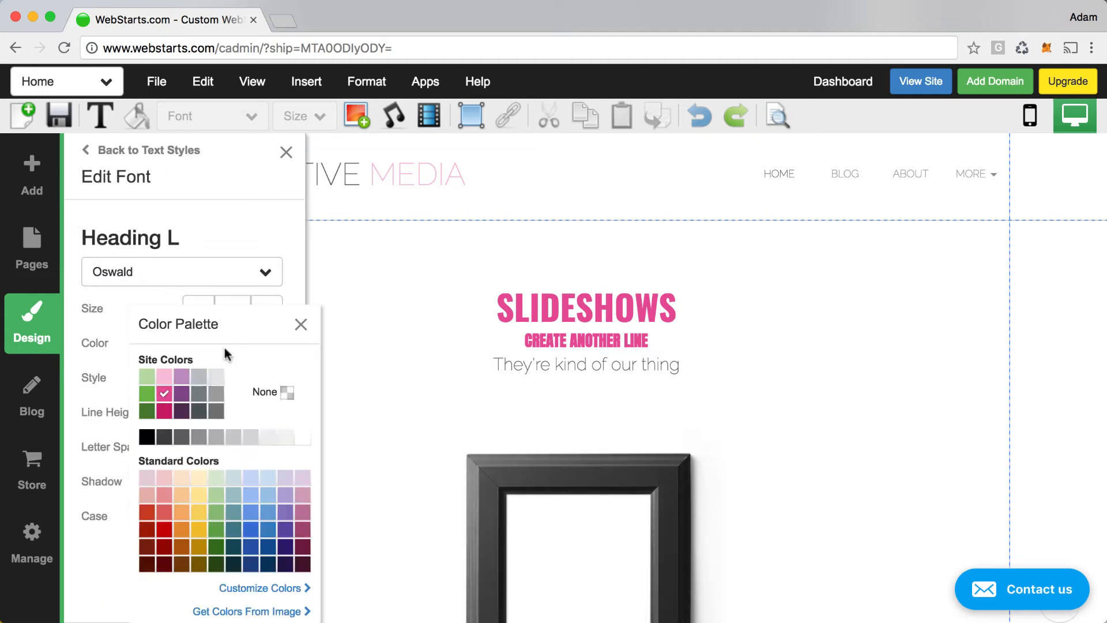
{"action": "left_click", "coordinate": [146, 397]}
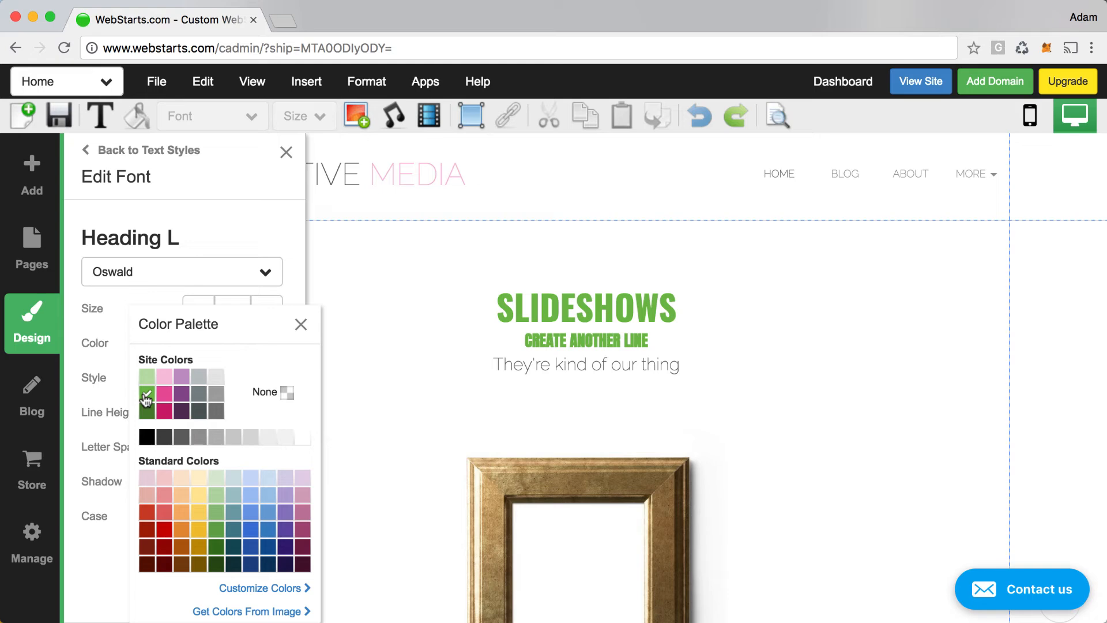
{"action": "left_click", "coordinate": [300, 325]}
Set the Heading L style to Light, and place the cursor in the "Slideshows" heading to check its text settings.
{"action": "left_click", "coordinate": [247, 382]}
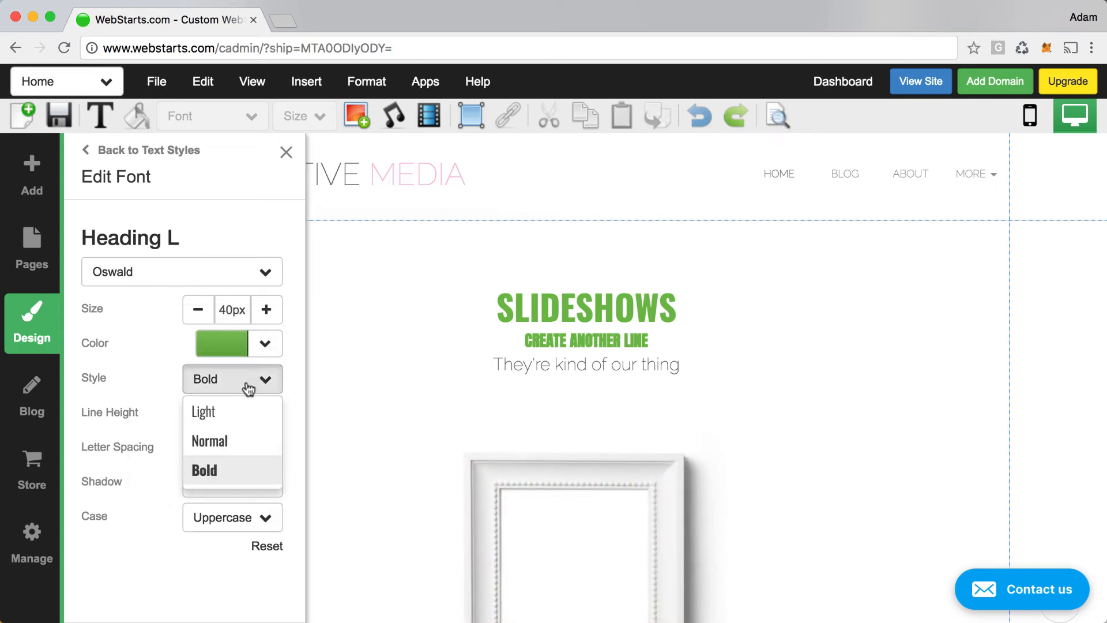
{"action": "left_click", "coordinate": [222, 410]}
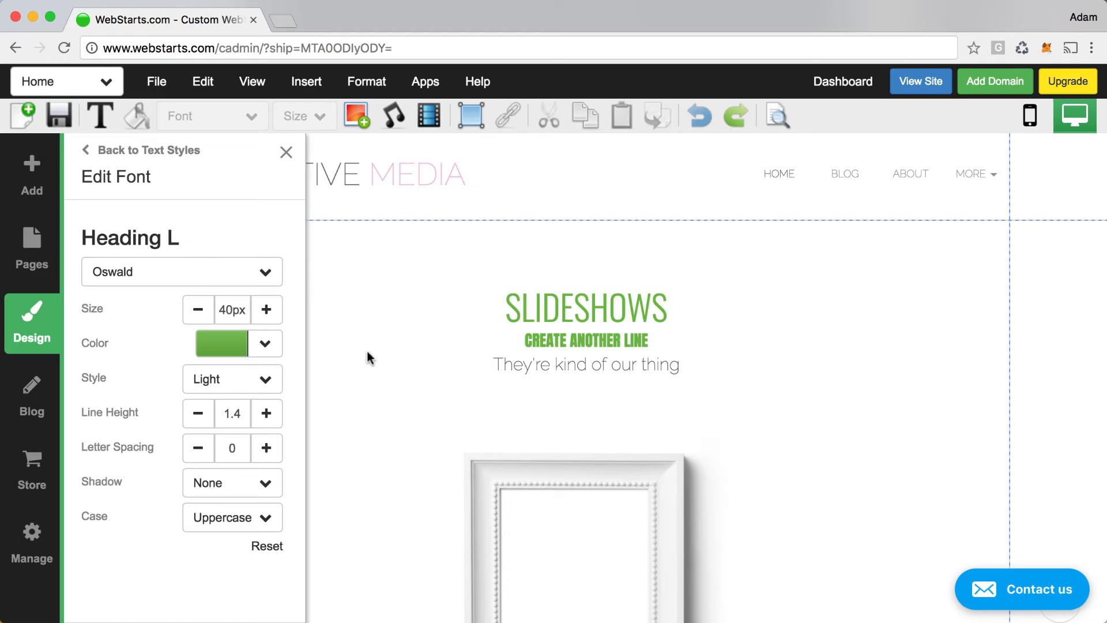
{"action": "left_click", "coordinate": [675, 311]}
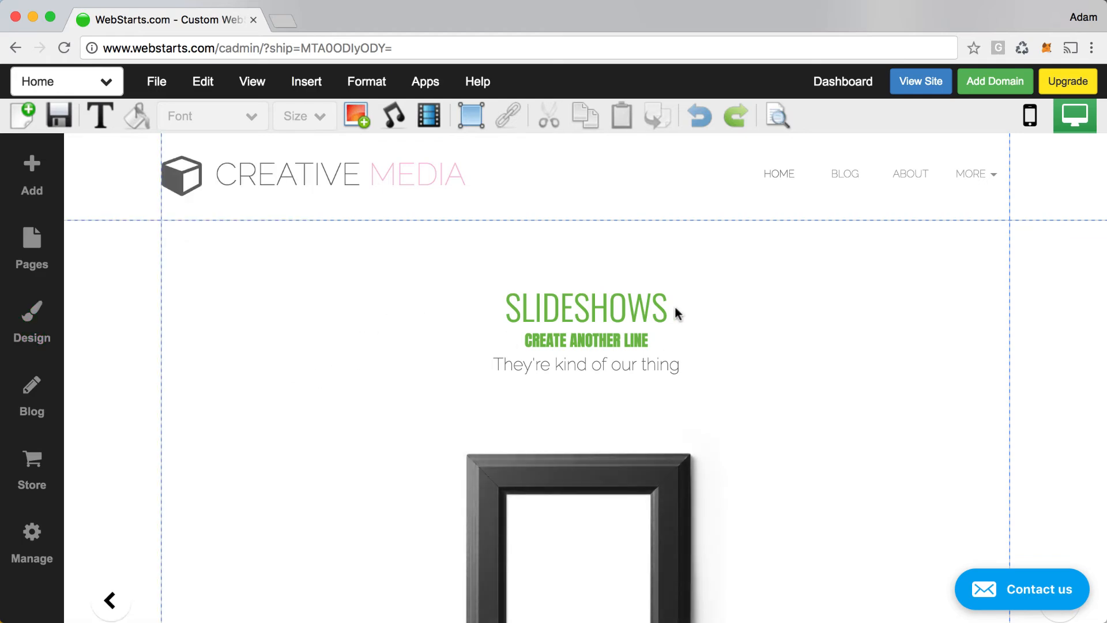
{"action": "left_click", "coordinate": [659, 309]}
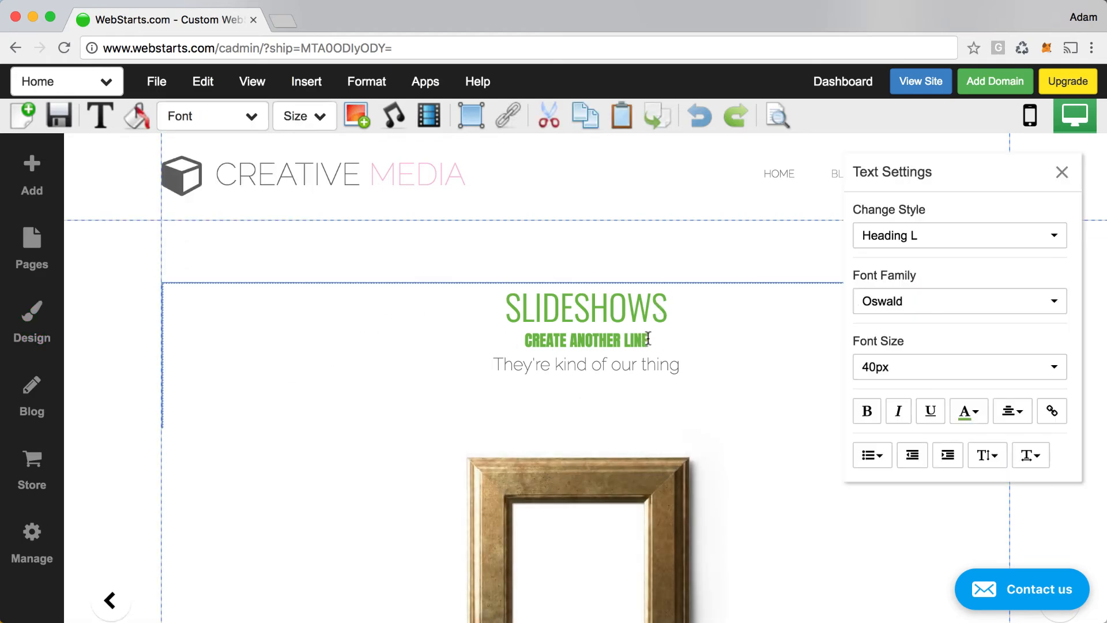
Compare the text settings of the "Slideshows" and "Create Another Line" headings, and reapply the Heading L style to "Create Another Line".
{"action": "left_click_drag", "start_coordinate": [649, 341], "coordinate": [522, 341]}
{"action": "double_click", "coordinate": [583, 318]}
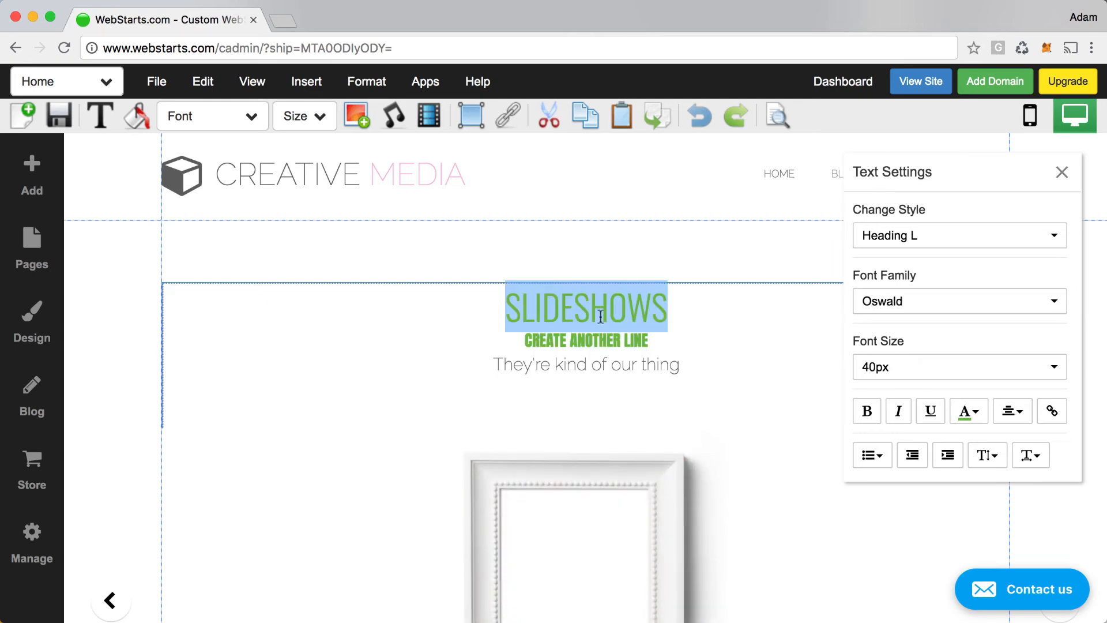
{"action": "double_click", "coordinate": [637, 305]}
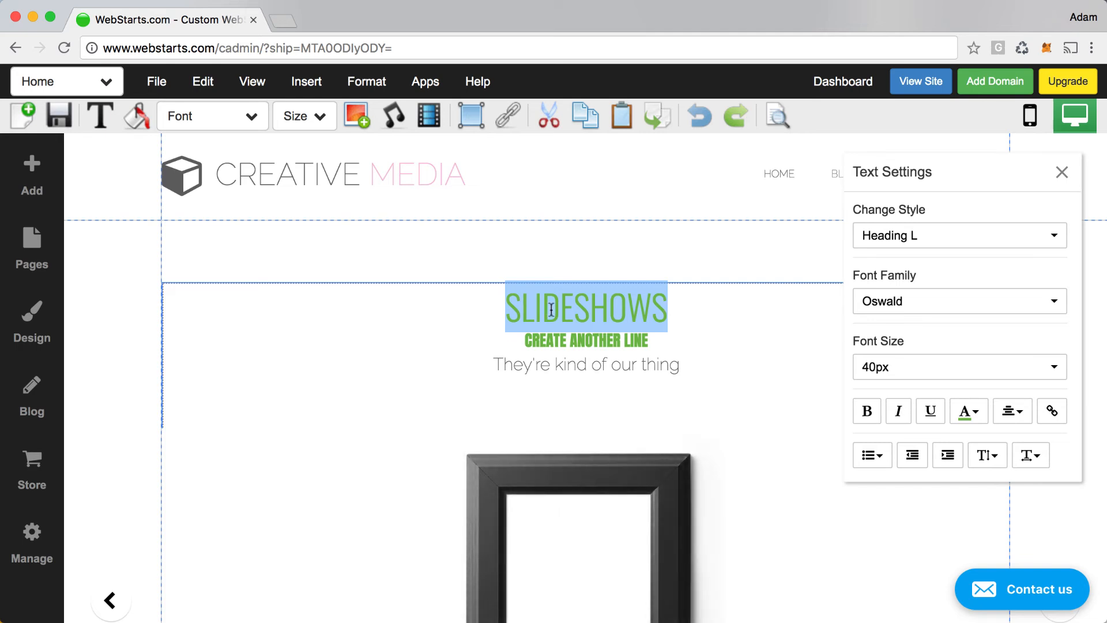
{"action": "triple_click", "coordinate": [573, 341]}
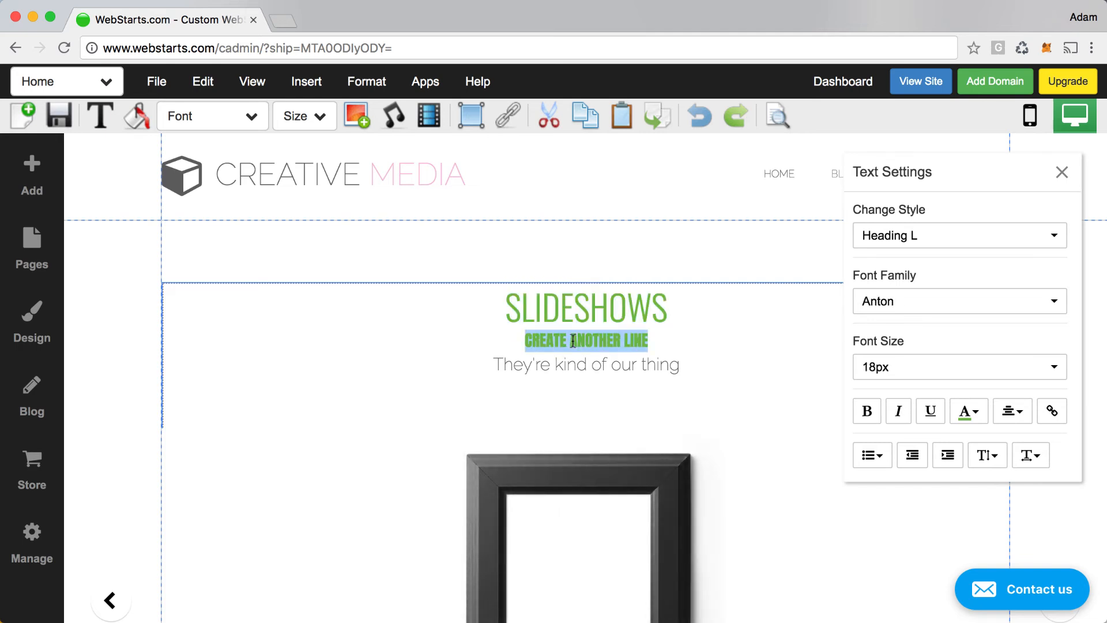
{"action": "left_click", "coordinate": [667, 309]}
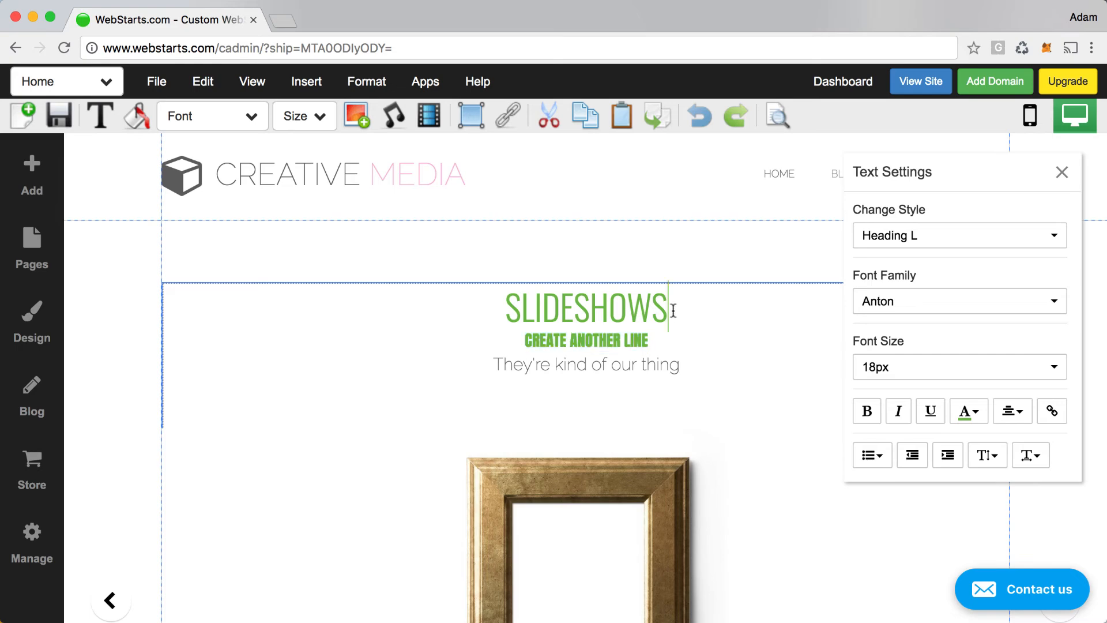
{"action": "left_click_drag", "start_coordinate": [667, 339], "coordinate": [508, 341]}
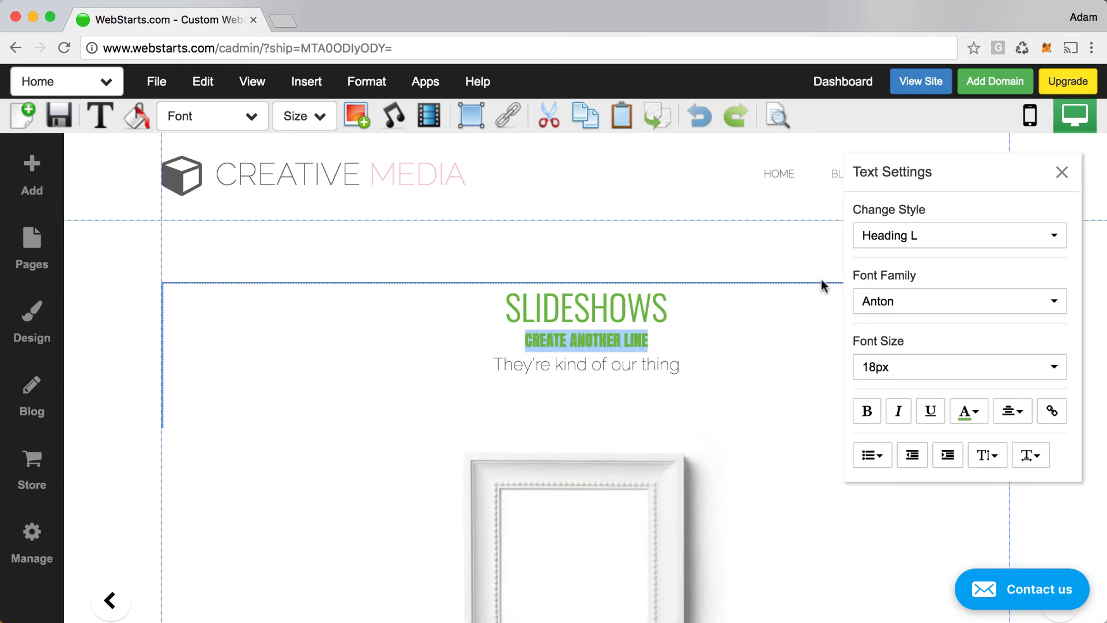
{"action": "left_click", "coordinate": [897, 236]}
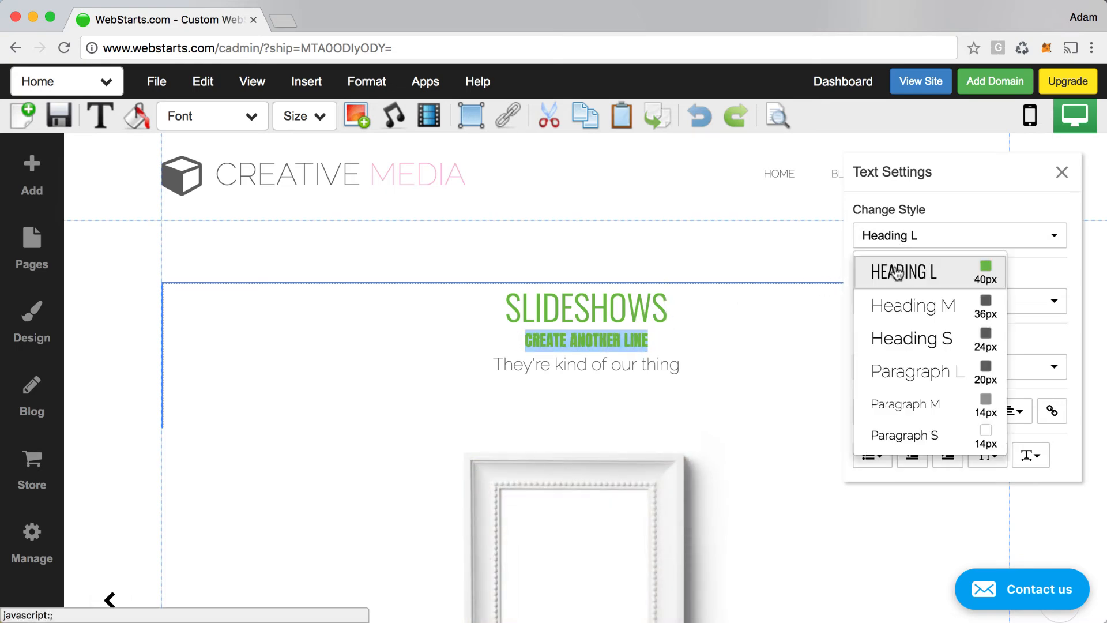
{"action": "left_click", "coordinate": [898, 269]}
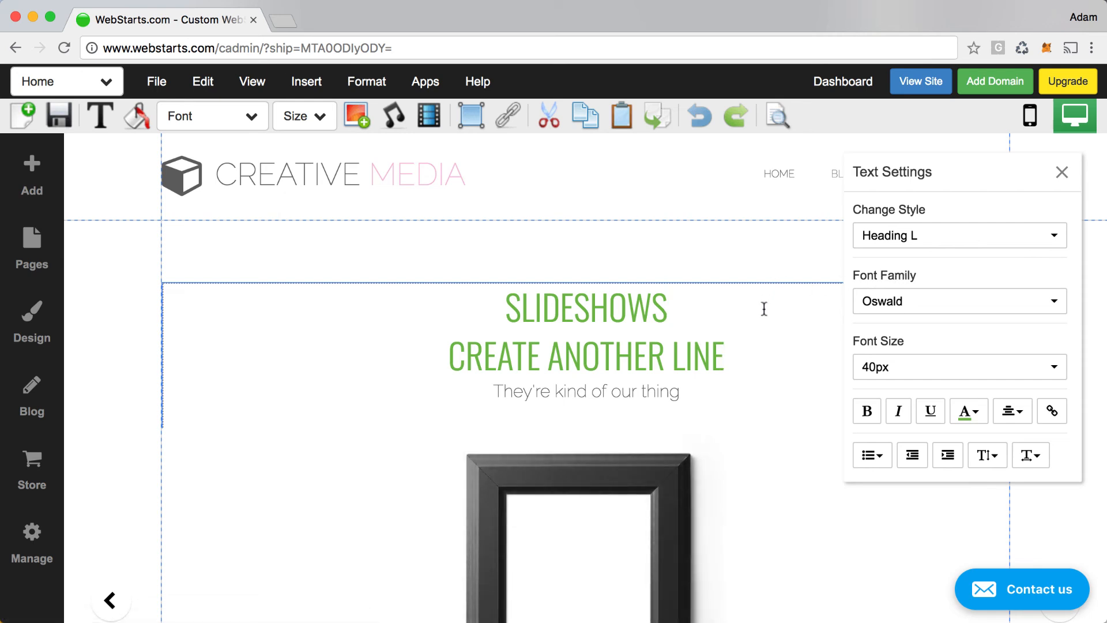
Change the color of the site's default Heading L text style to the medium pink site color.
{"action": "left_click", "coordinate": [46, 330]}
{"action": "left_click", "coordinate": [148, 309]}
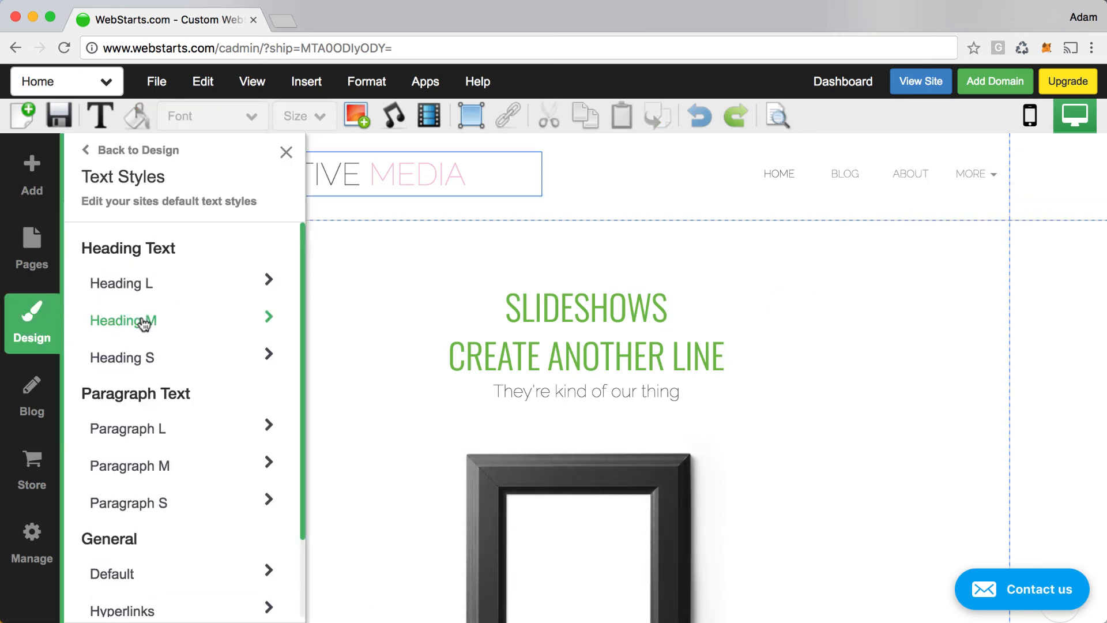
{"action": "left_click", "coordinate": [149, 283]}
{"action": "left_click", "coordinate": [215, 347]}
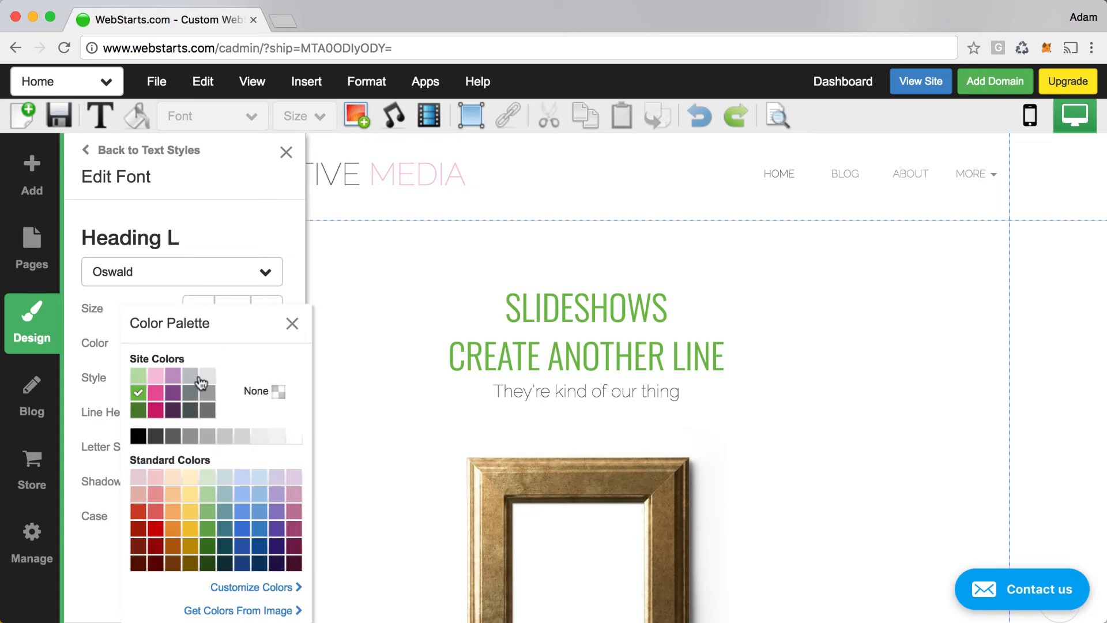
{"action": "left_click", "coordinate": [155, 394]}
{"action": "left_click", "coordinate": [423, 294]}
{"action": "left_click", "coordinate": [421, 293]}
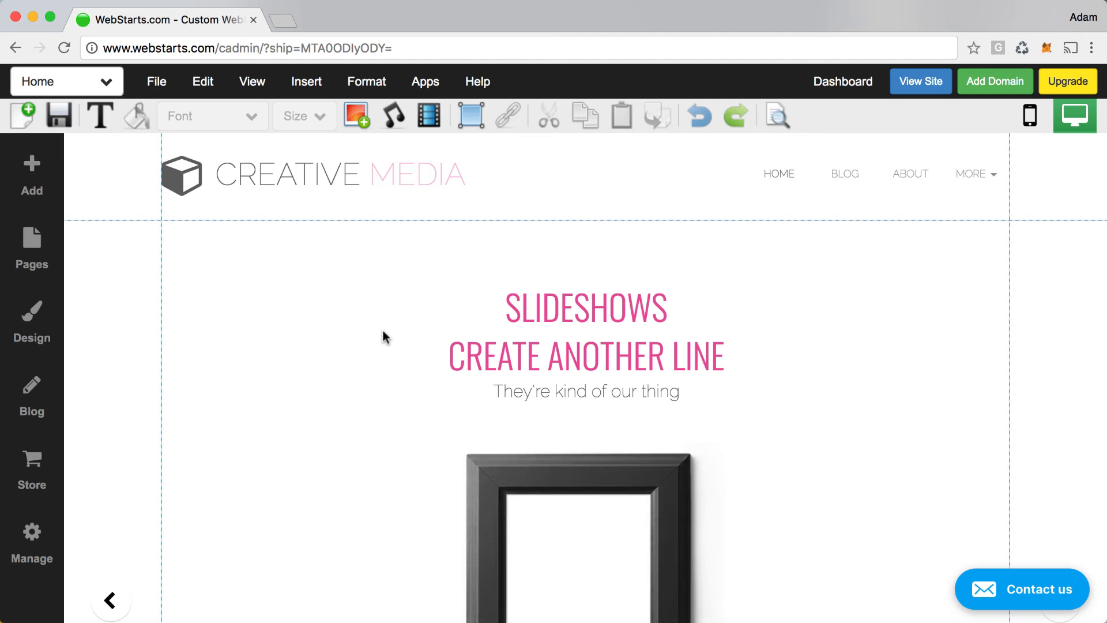
Change the site's color scheme to the blue, gray, purple, light blue and white palette after trying the red, pink, blue, yellow and green one.
{"action": "left_click", "coordinate": [23, 328]}
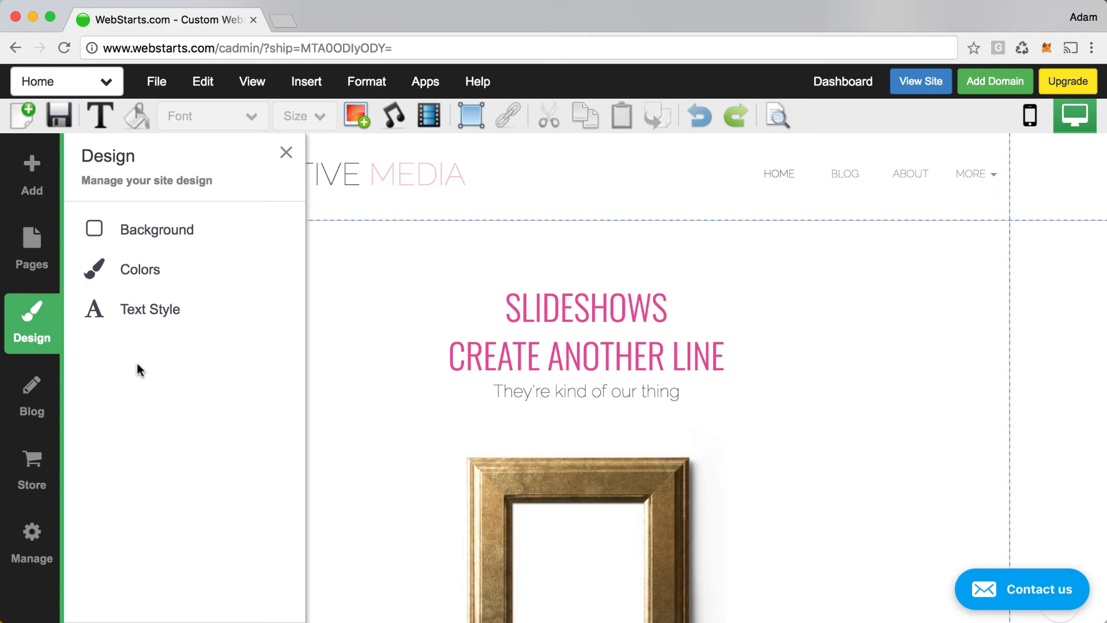
{"action": "left_click", "coordinate": [140, 271]}
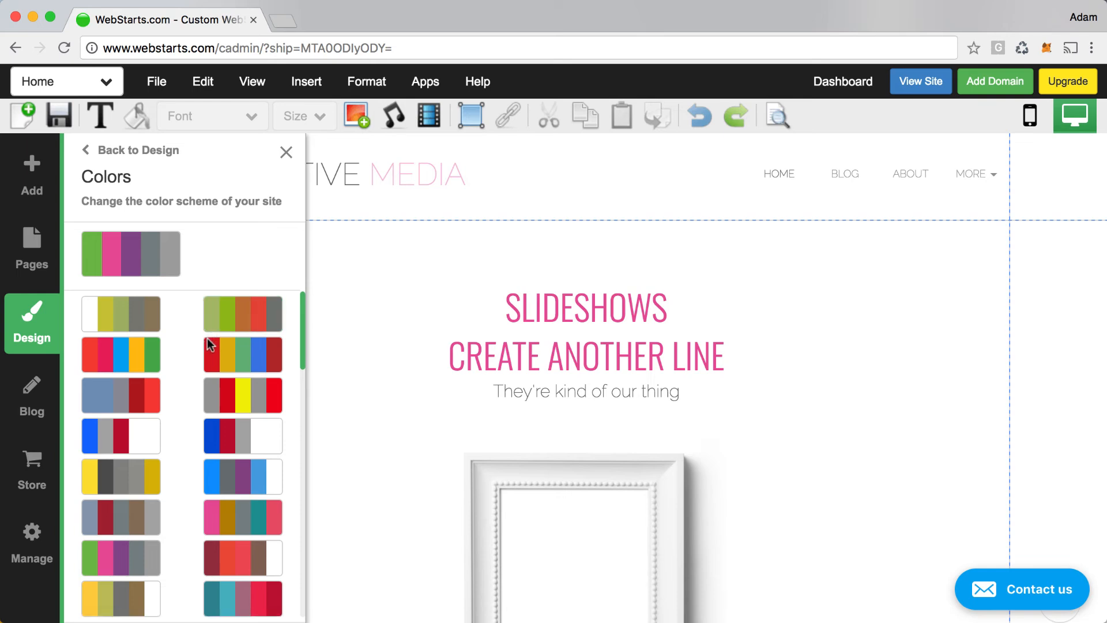
{"action": "scroll", "coordinate": [207, 340], "scroll_direction": "down", "scroll_amount": 10}
{"action": "scroll", "coordinate": [209, 345], "scroll_direction": "up", "scroll_amount": 10}
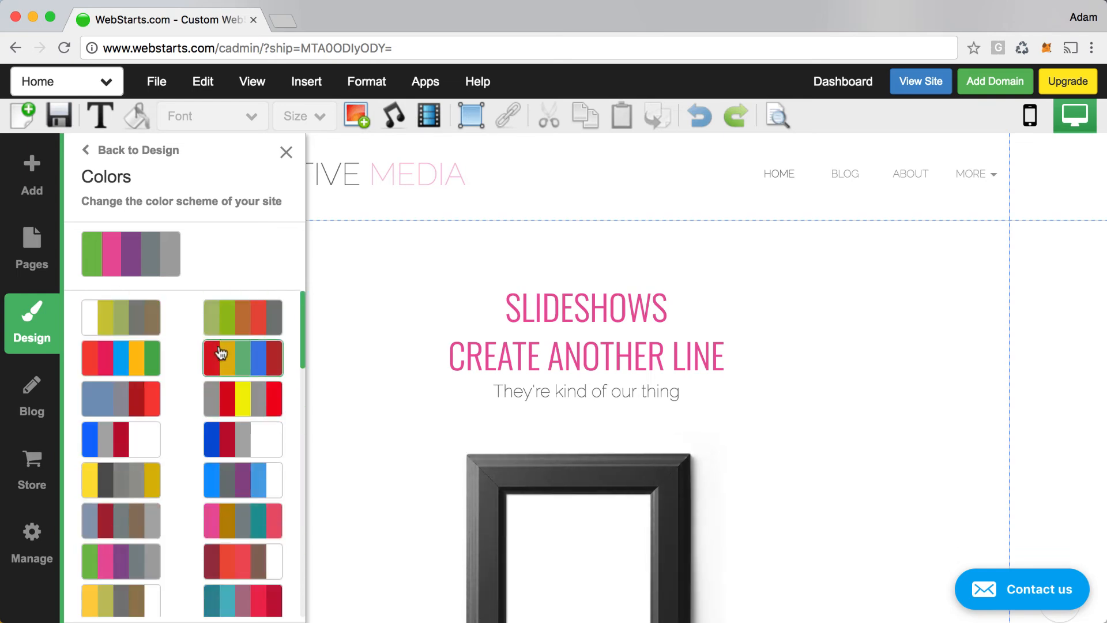
{"action": "left_click", "coordinate": [145, 375]}
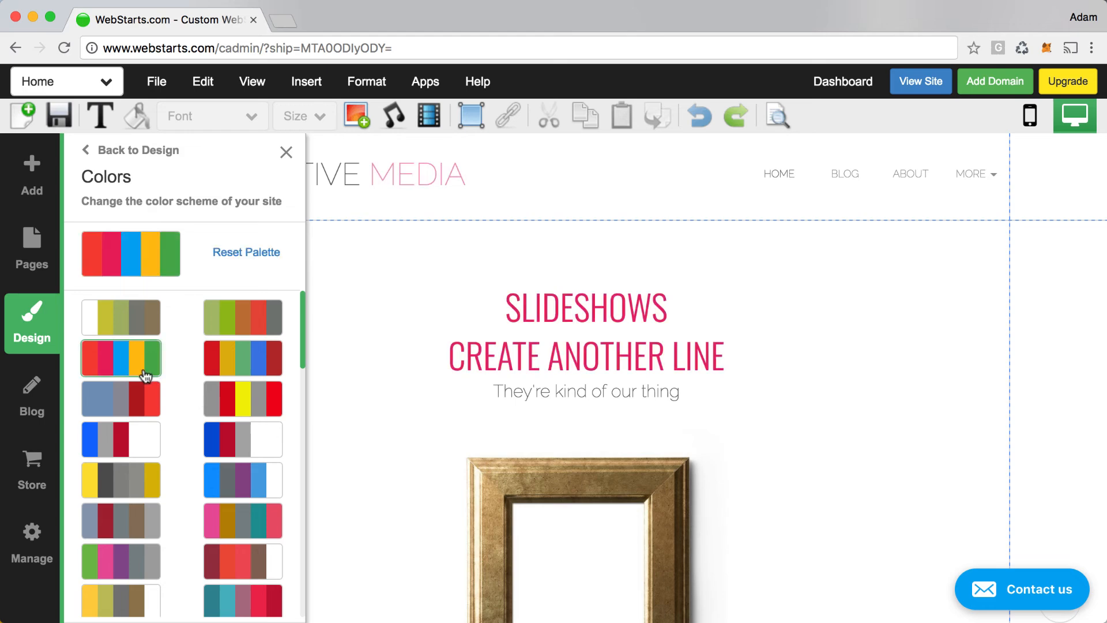
{"action": "scroll", "coordinate": [186, 388], "scroll_direction": "down", "scroll_amount": 2}
{"action": "left_click", "coordinate": [260, 452]}
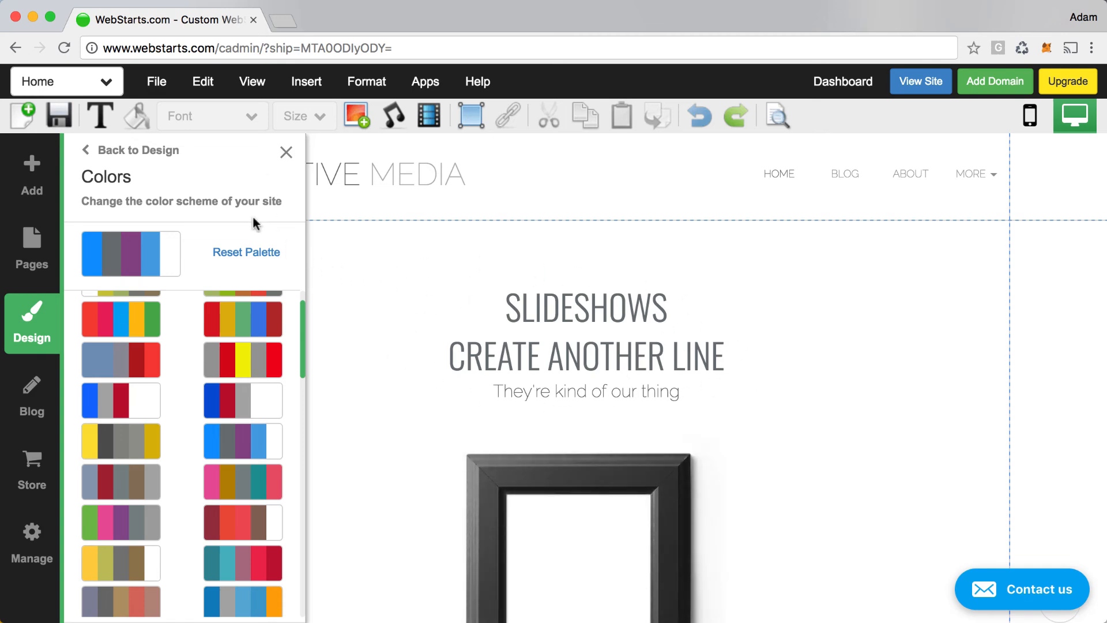
Set the text color of the "Slideshows" text box on the page to the medium purple site color.
{"action": "left_click", "coordinate": [456, 381]}
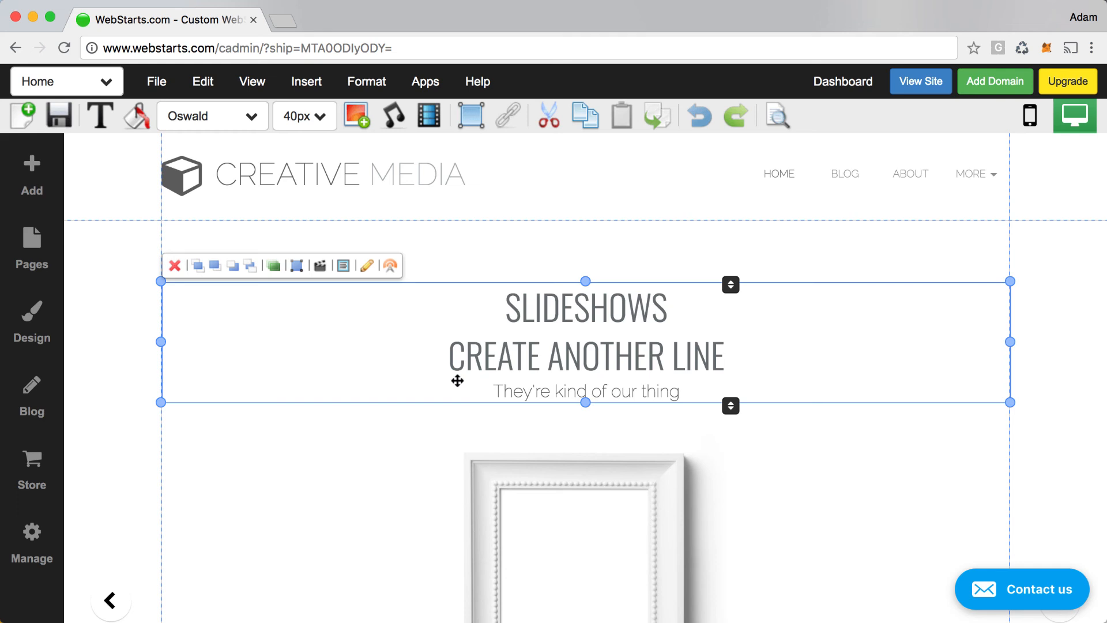
{"action": "left_click", "coordinate": [134, 122]}
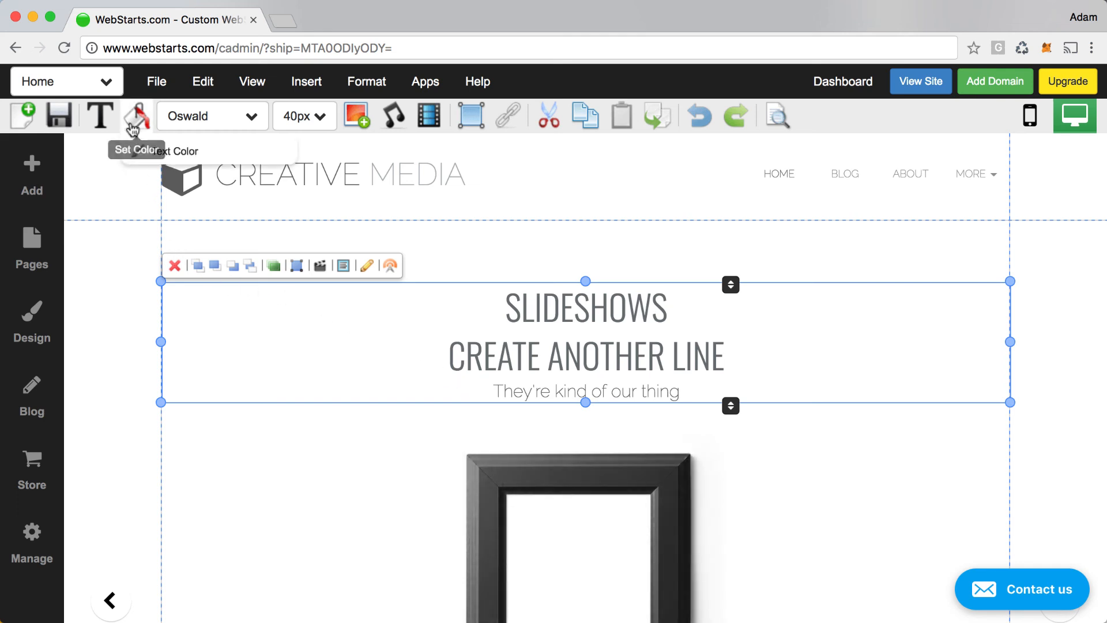
{"action": "left_click", "coordinate": [142, 151]}
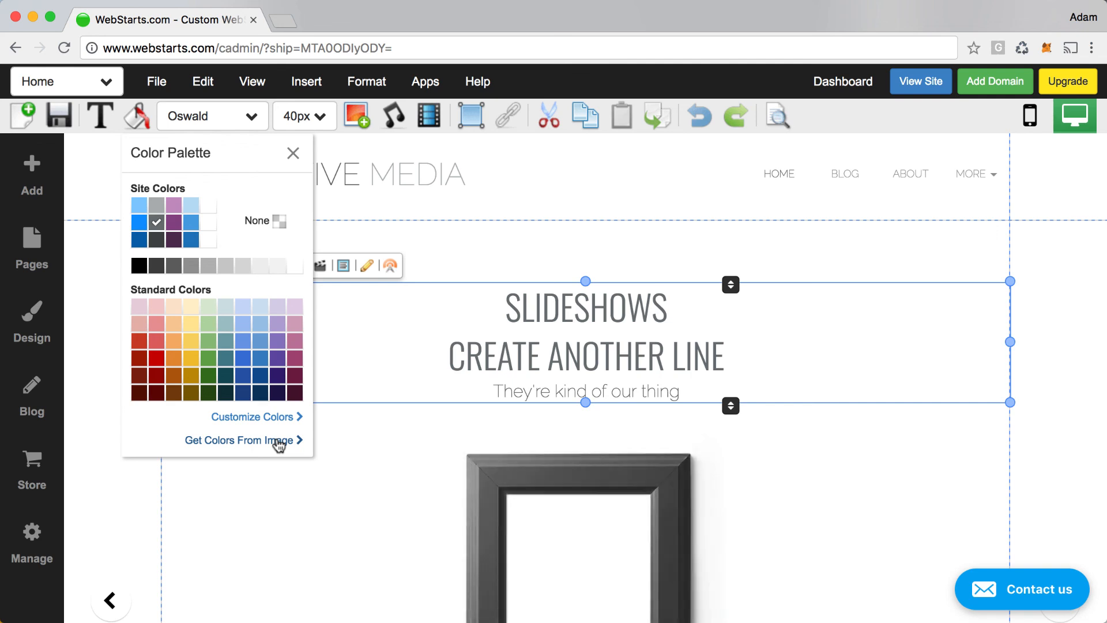
{"action": "left_click", "coordinate": [174, 223]}
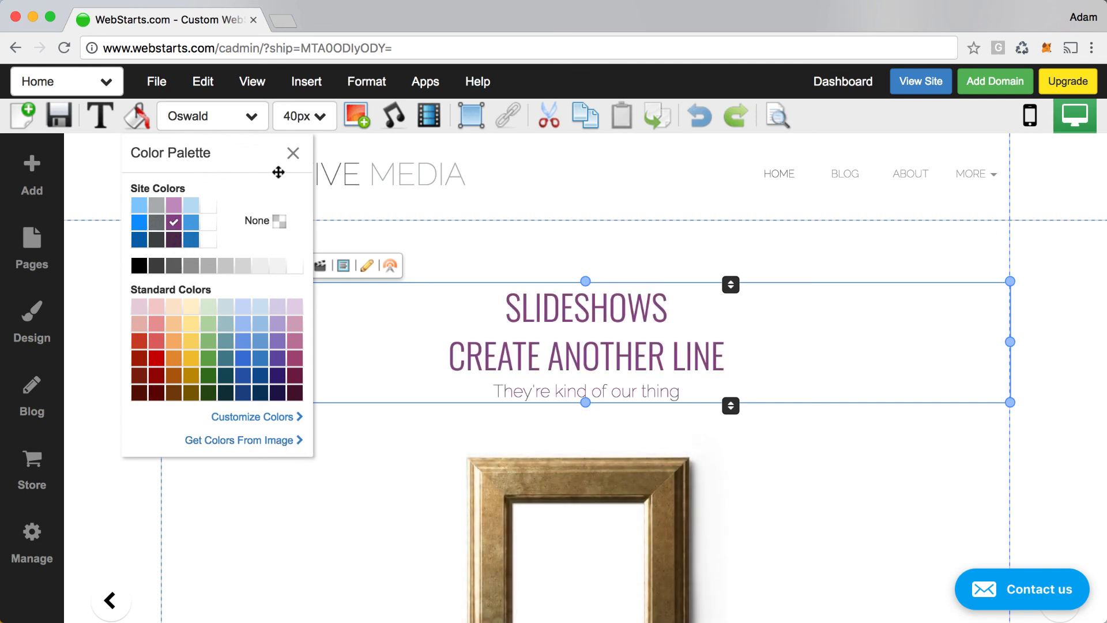
{"action": "left_click", "coordinate": [293, 153]}
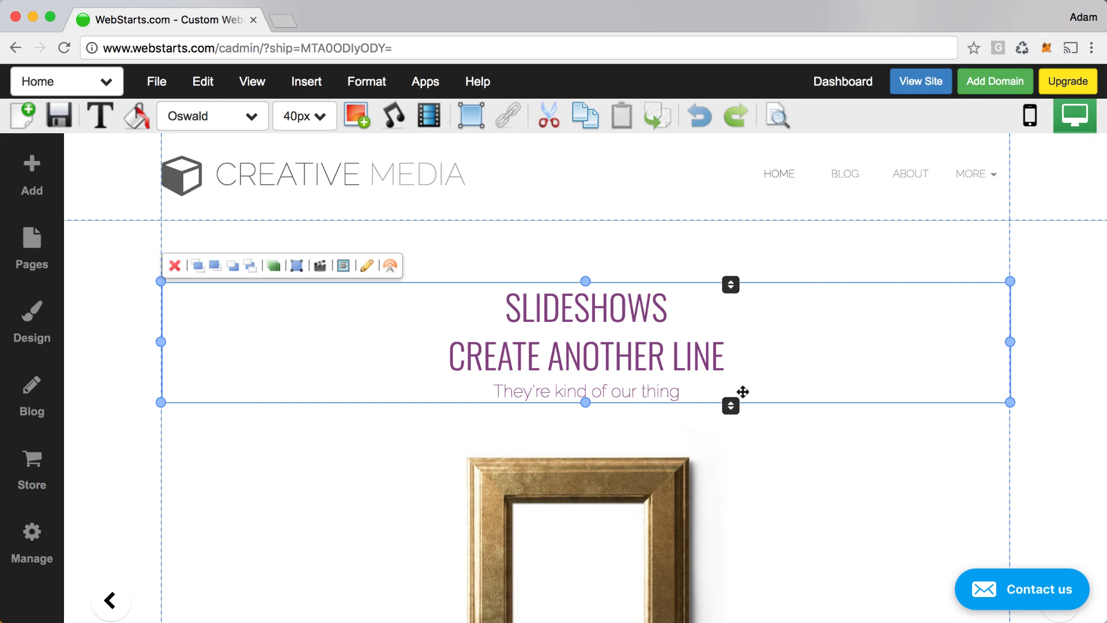